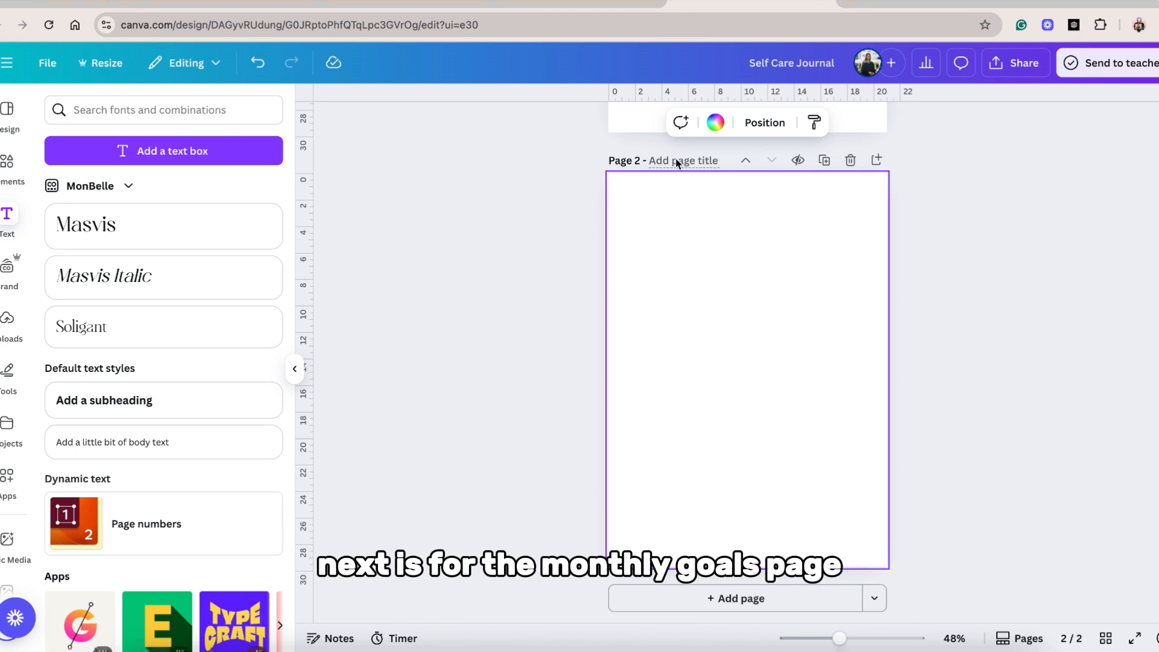
Title the second page "Monthly Goals"
left_click(677, 162)
type("Monthlu")
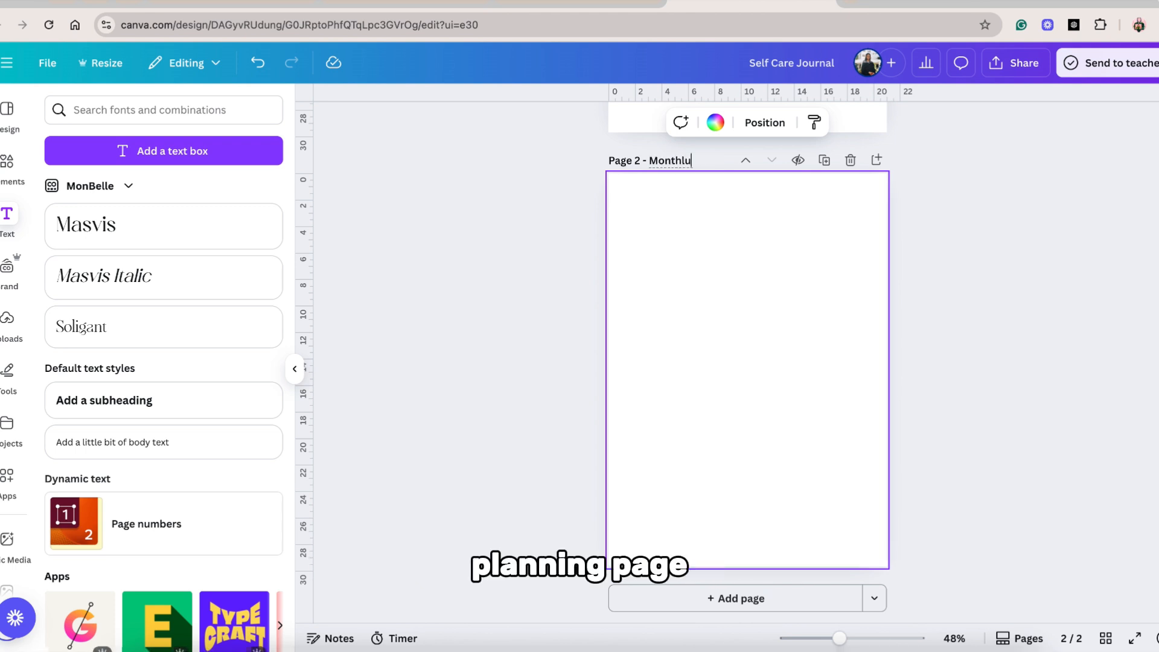
key("BackSpace")
type("y Go")
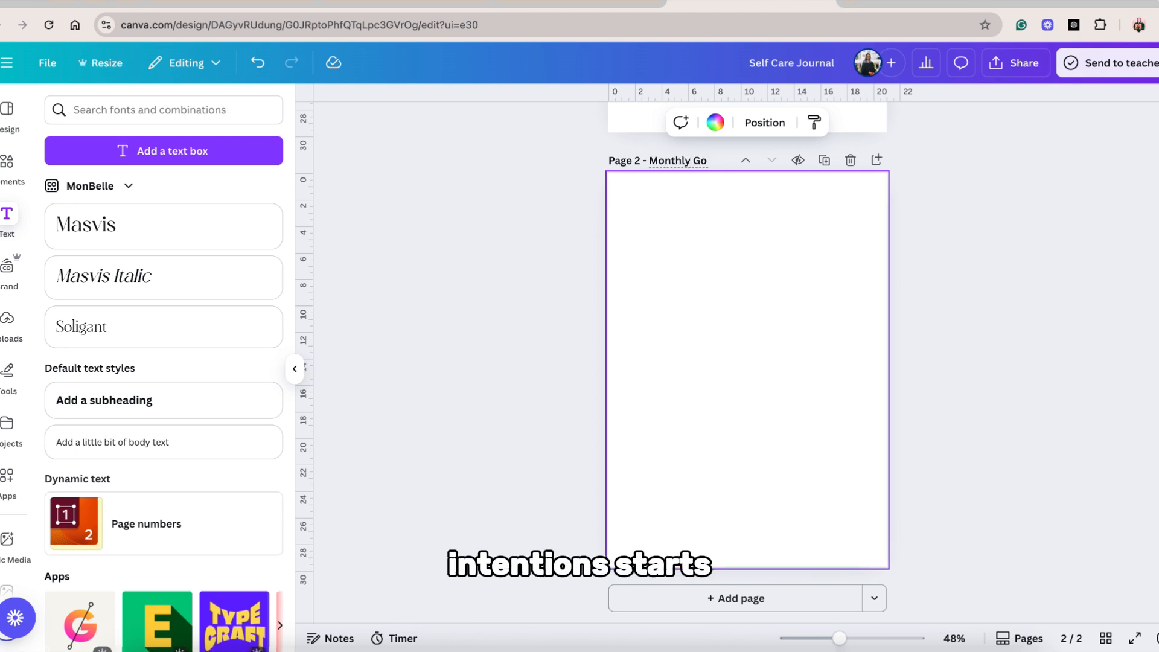
type("als")
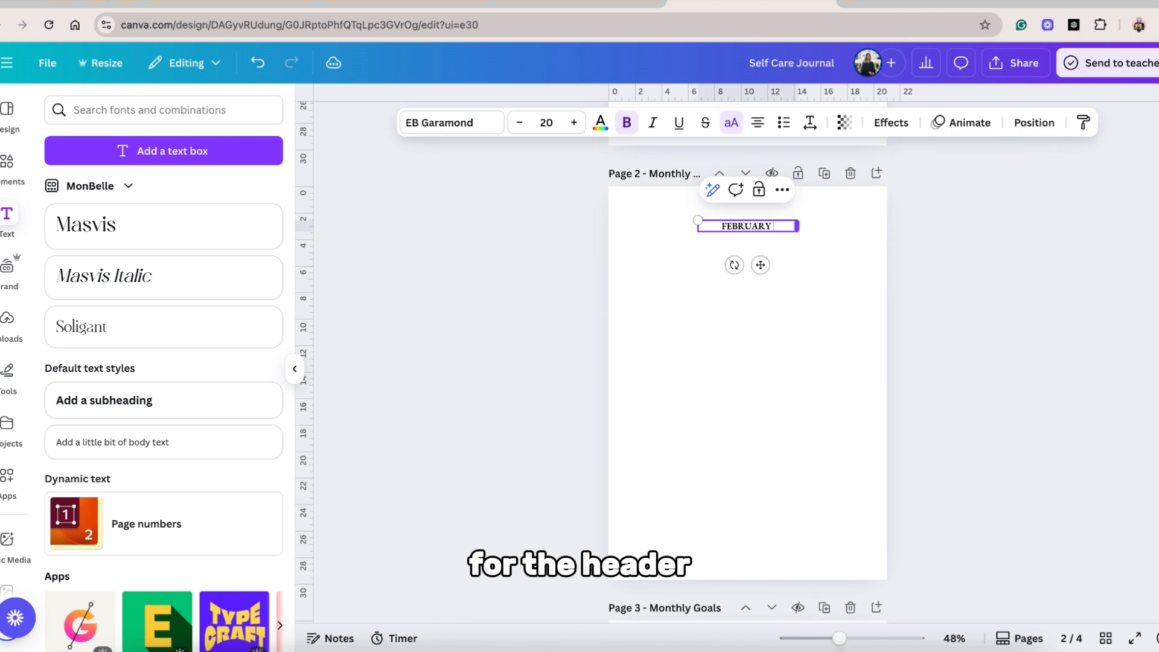
Complete the bold heading near the top of page 2 so it reads "FEBRUARY GOALS"
type("GIO")
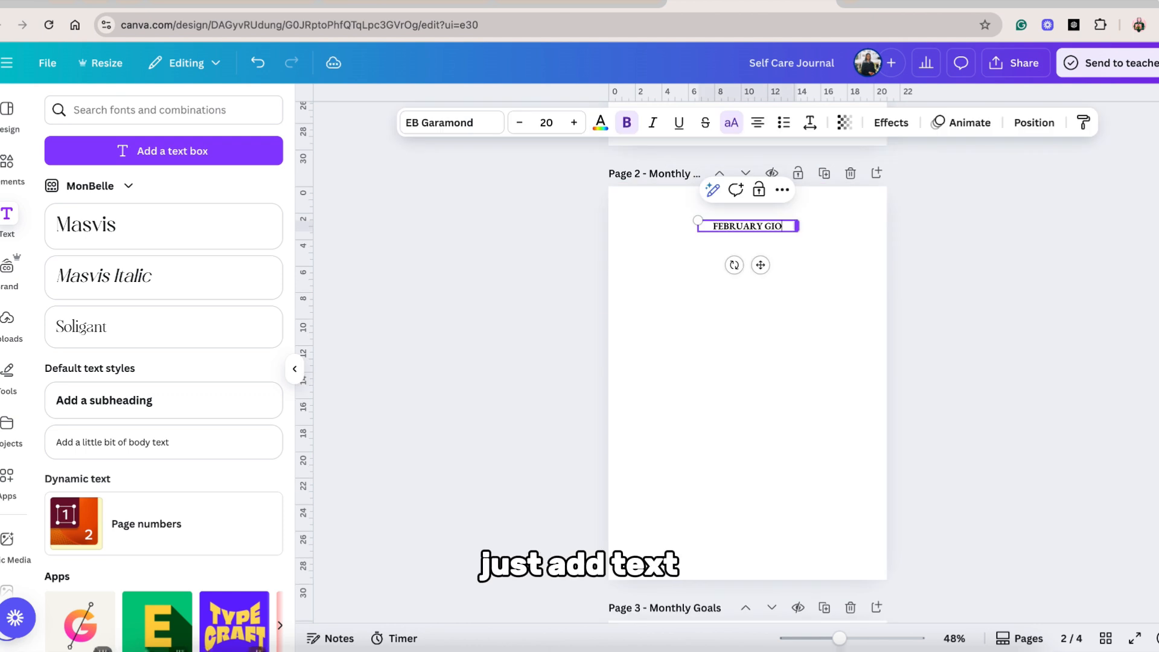
key("BackSpace")
key("BackSpace")
type("OA")
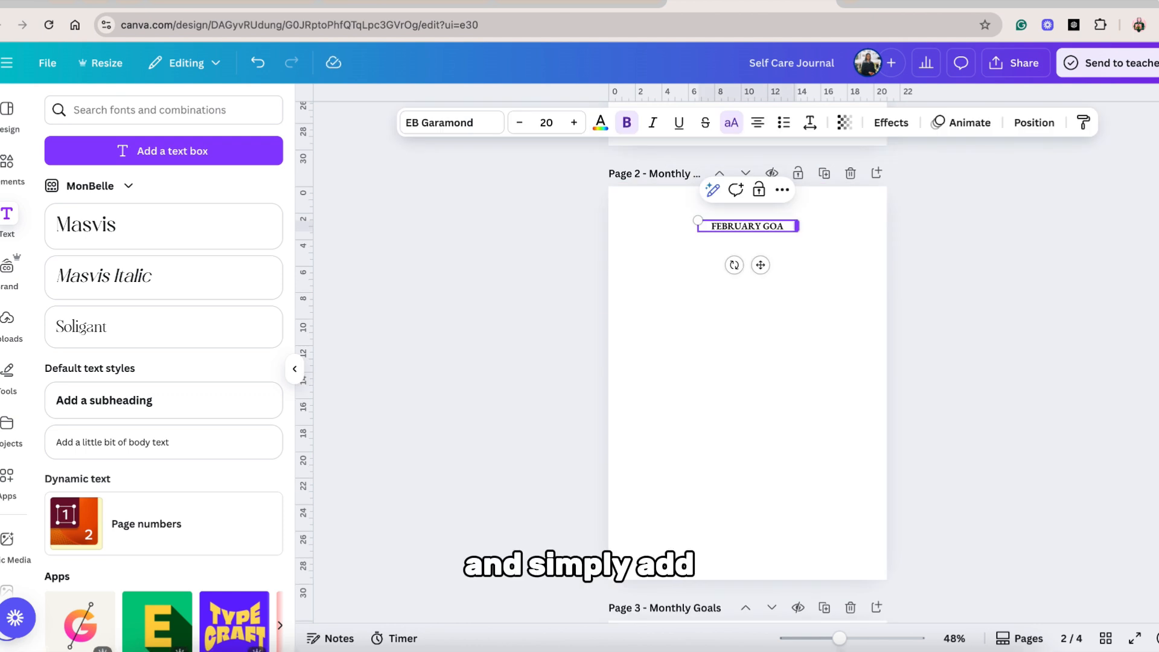
type("SLS")
Paste the italic prompt "What is that one thing I am looking forward to this month?" below the FEBRUARY GOALS heading
left_click(827, 360)
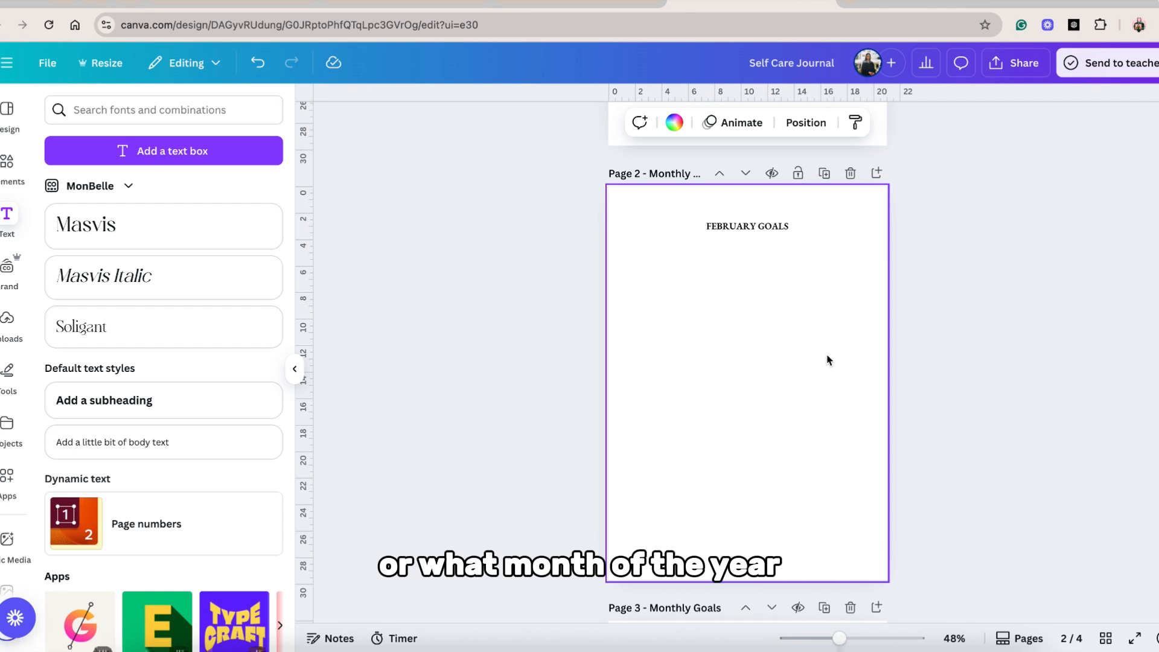
key("ctrl+v")
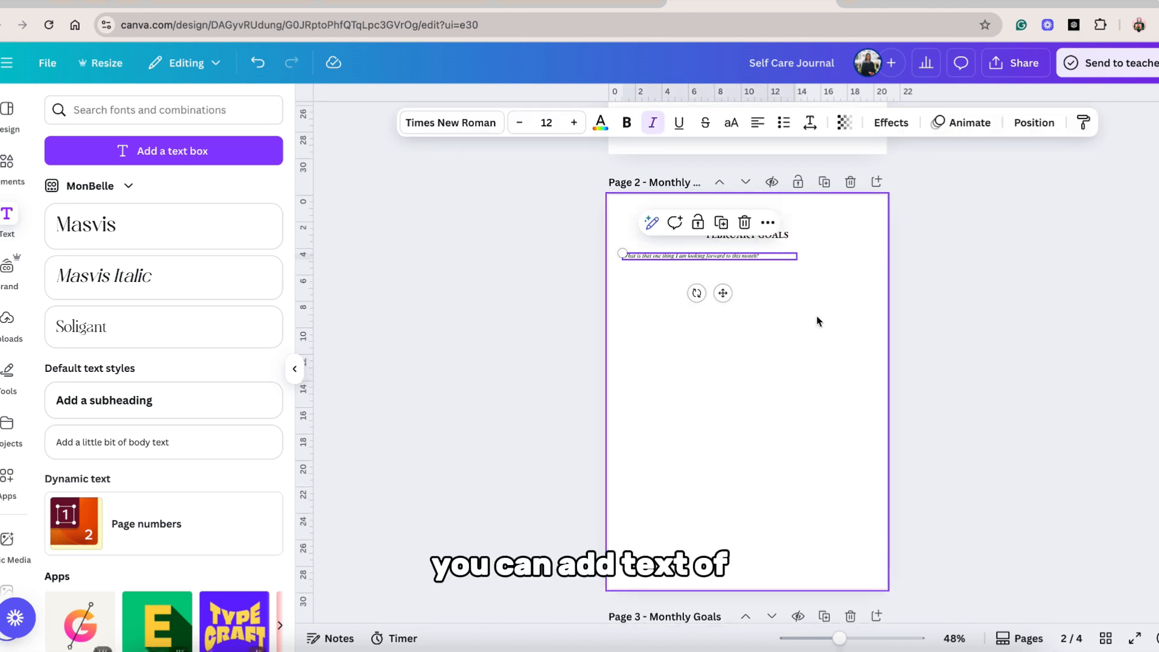
left_click(817, 327)
Add a rounded square with no fill and a thin black outline, and stretch it into a wide answer box under the prompt
left_click(26, 179)
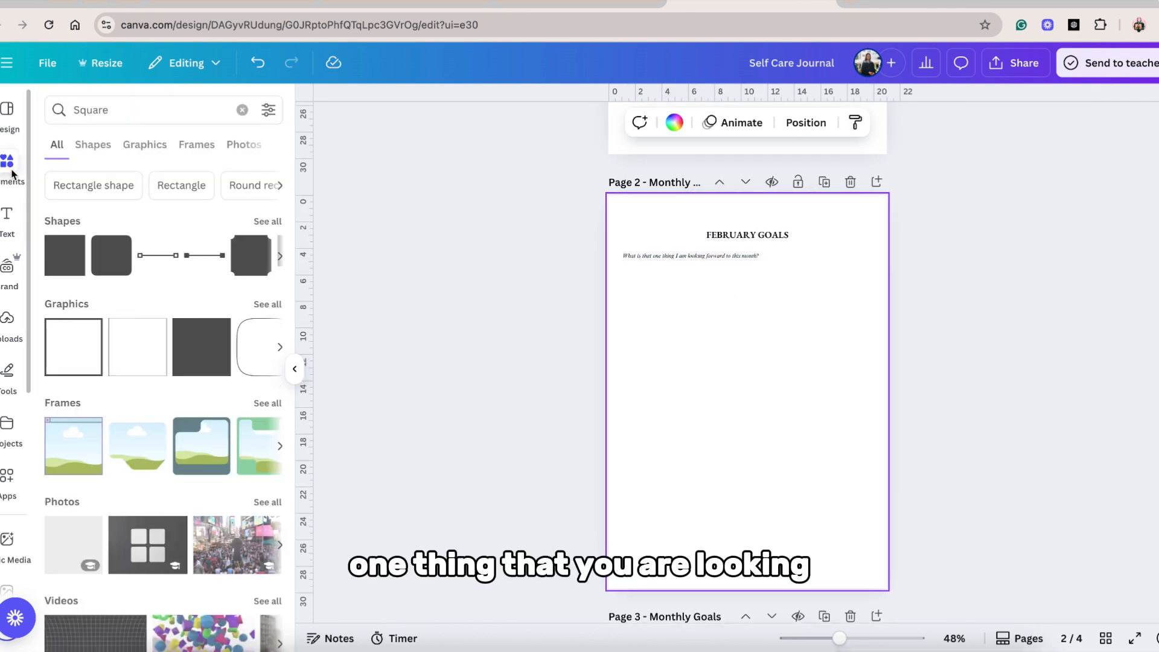
left_click(118, 264)
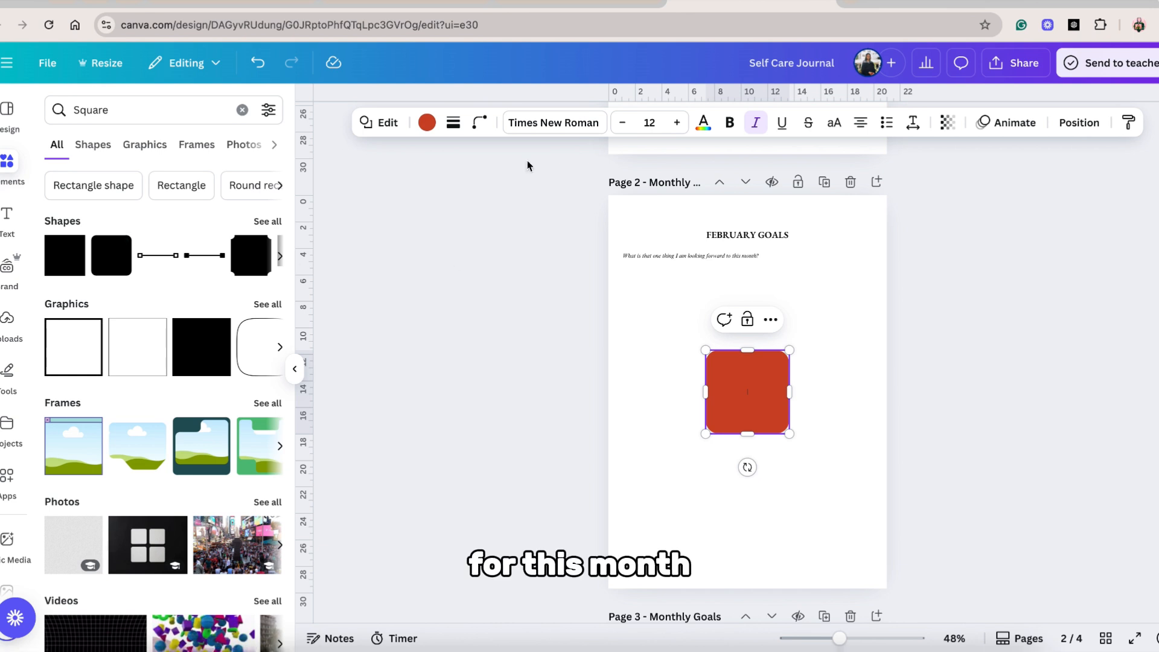
left_click(452, 124)
left_click(427, 123)
left_click(427, 121)
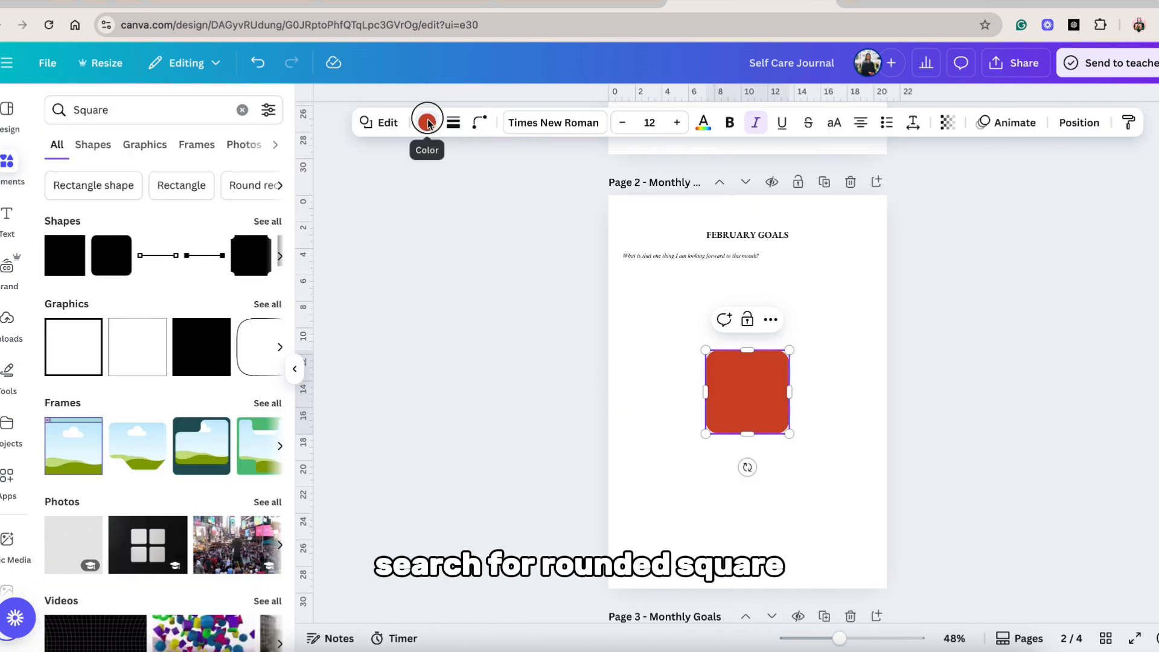
left_click(427, 120)
left_click(87, 216)
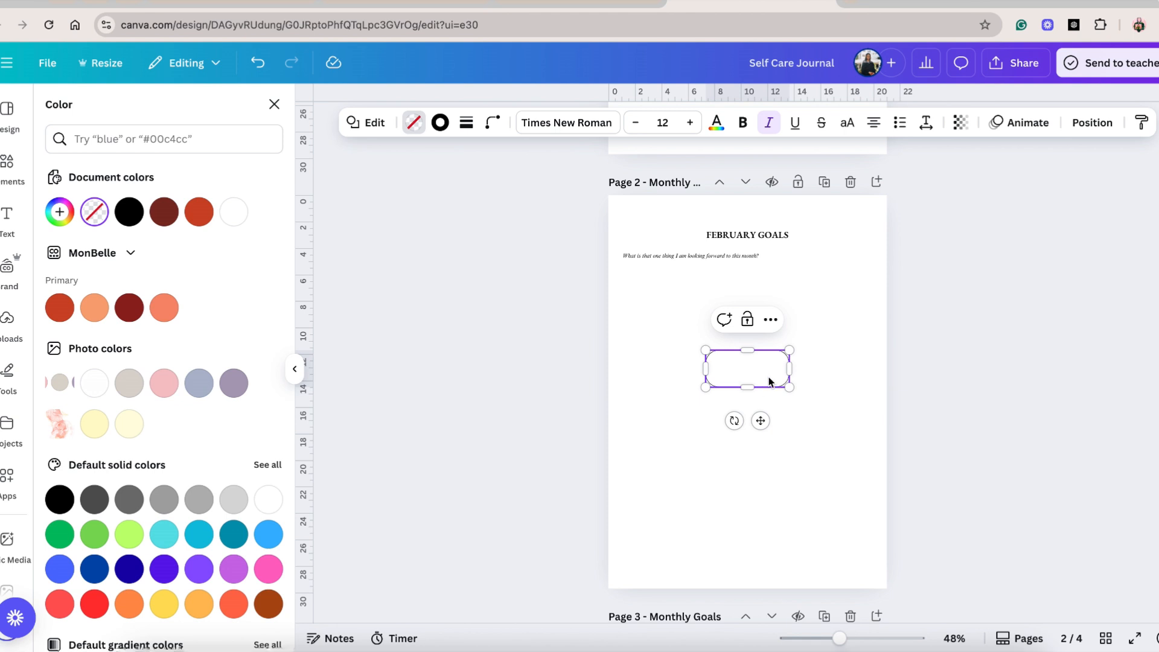
left_click_drag(755, 372, 874, 302)
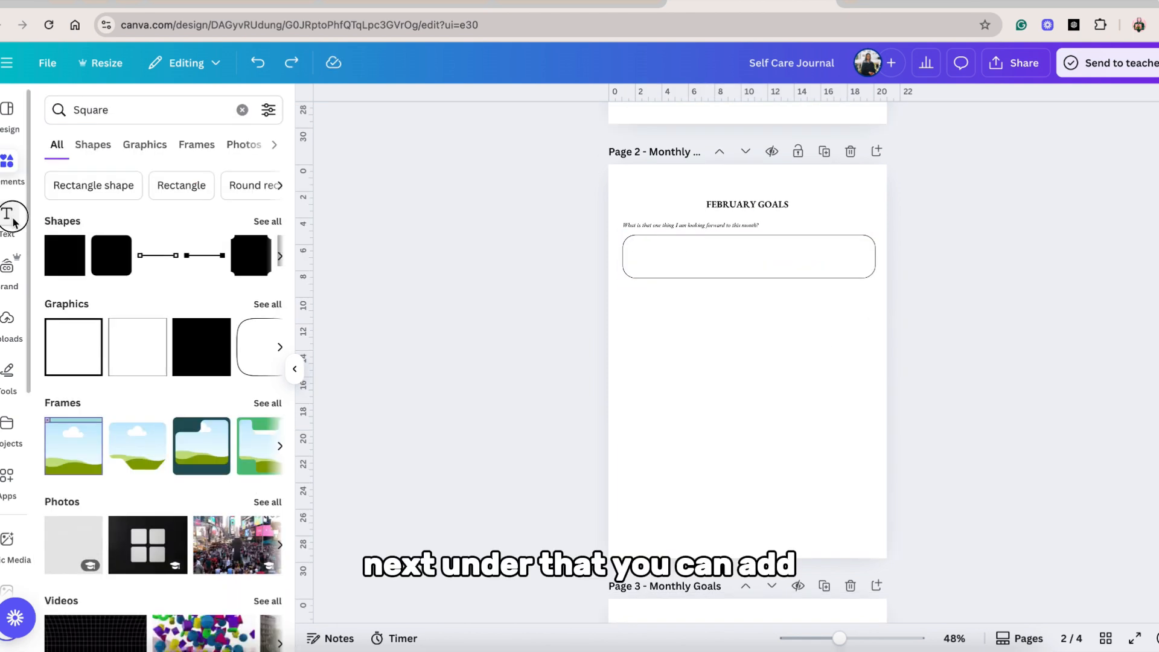
Add the prompt "How will I take care of myself physically, mentally, and spiritually this month?" below the answer box
left_click(8, 216)
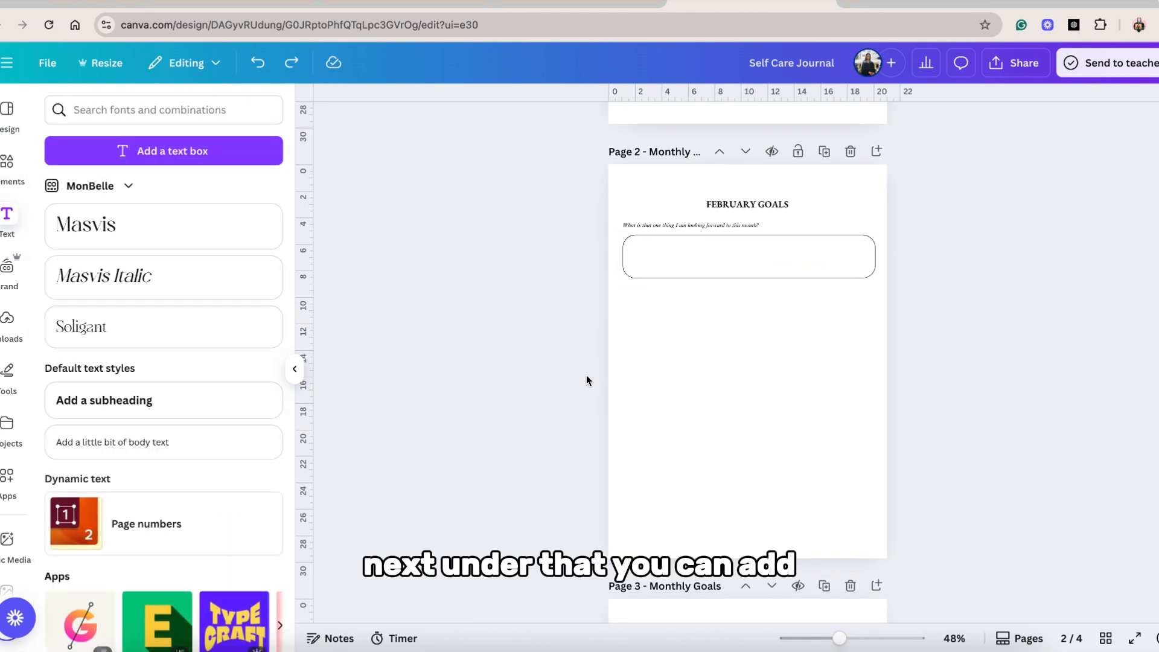
left_click(640, 333)
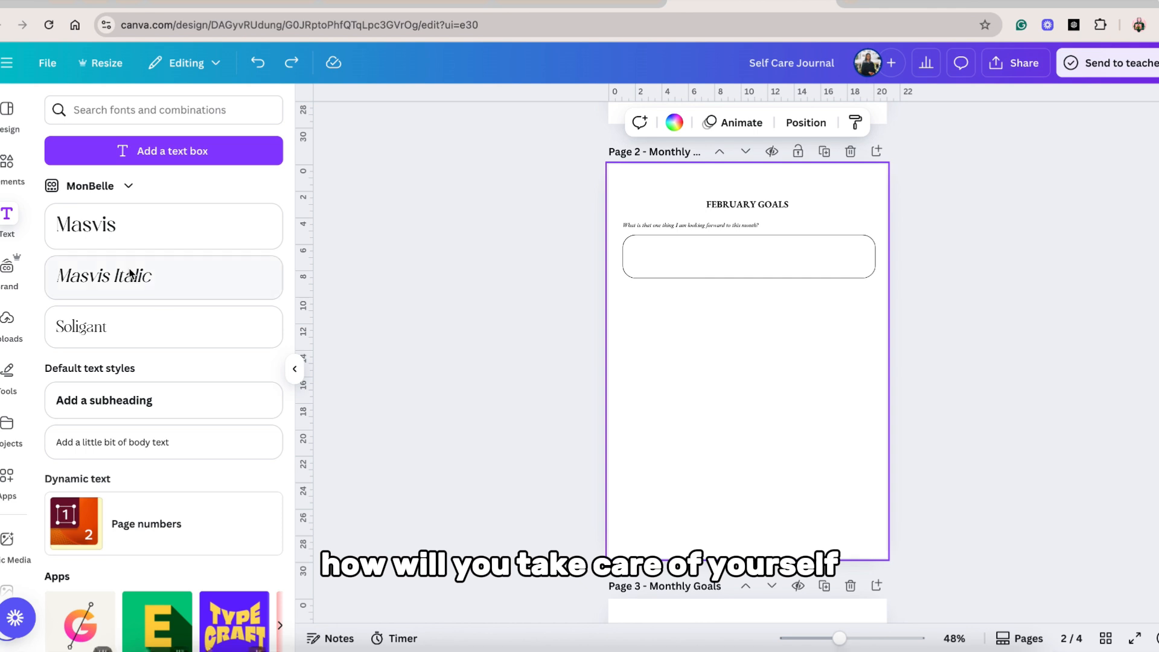
type("How will I take care of myself physically, mentally, and spiritually this month?")
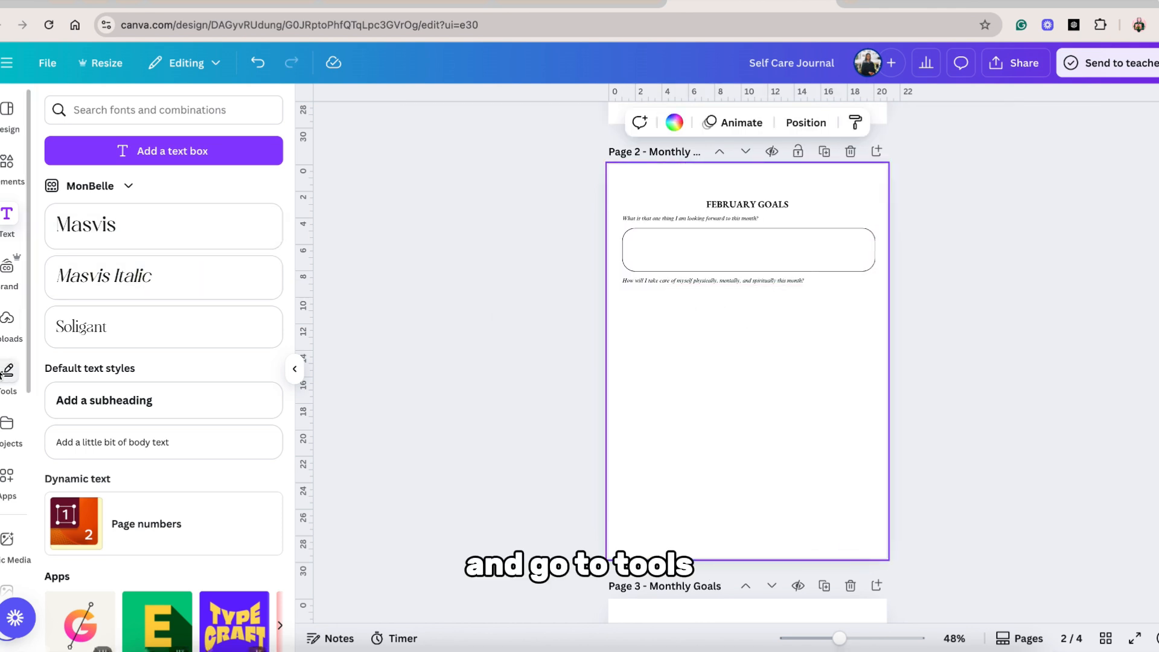
Draw a full-width black line under the self-care prompt and duplicate it downward to make five evenly spaced writing lines
left_click(5, 371)
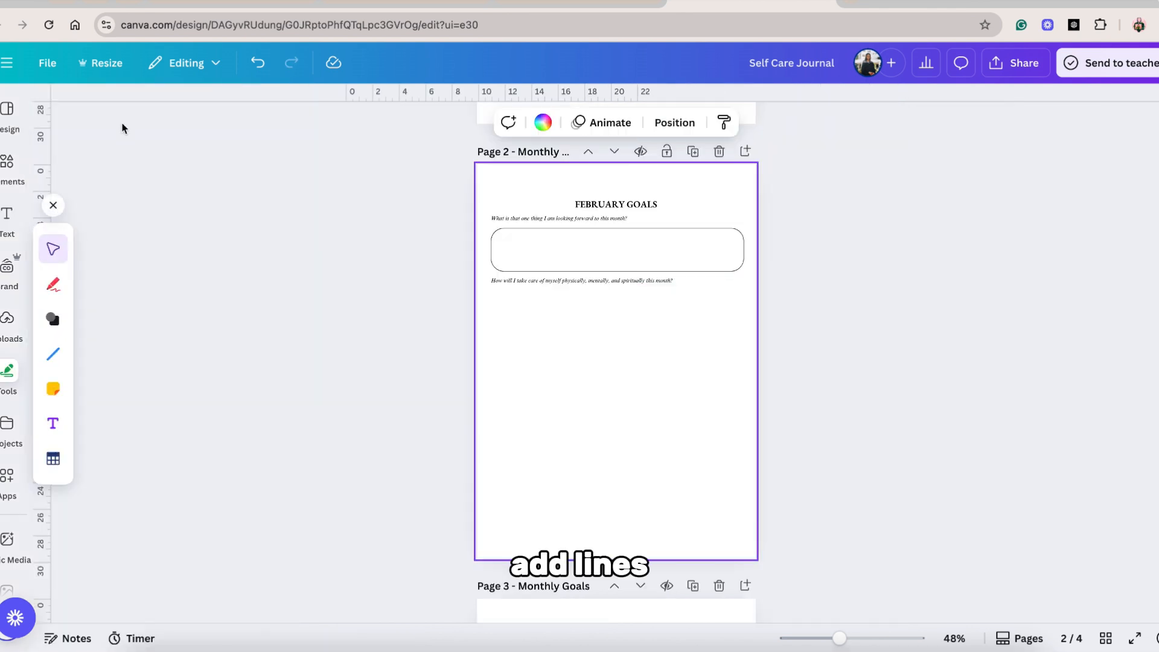
left_click(52, 360)
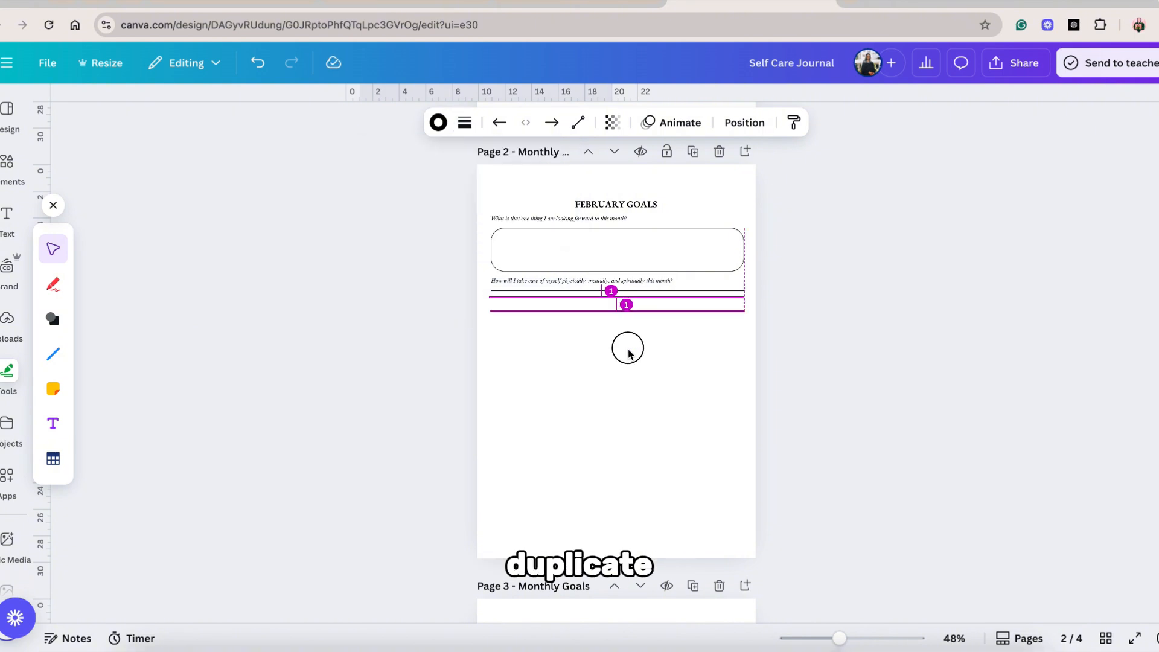
left_click_drag(624, 347, 627, 347)
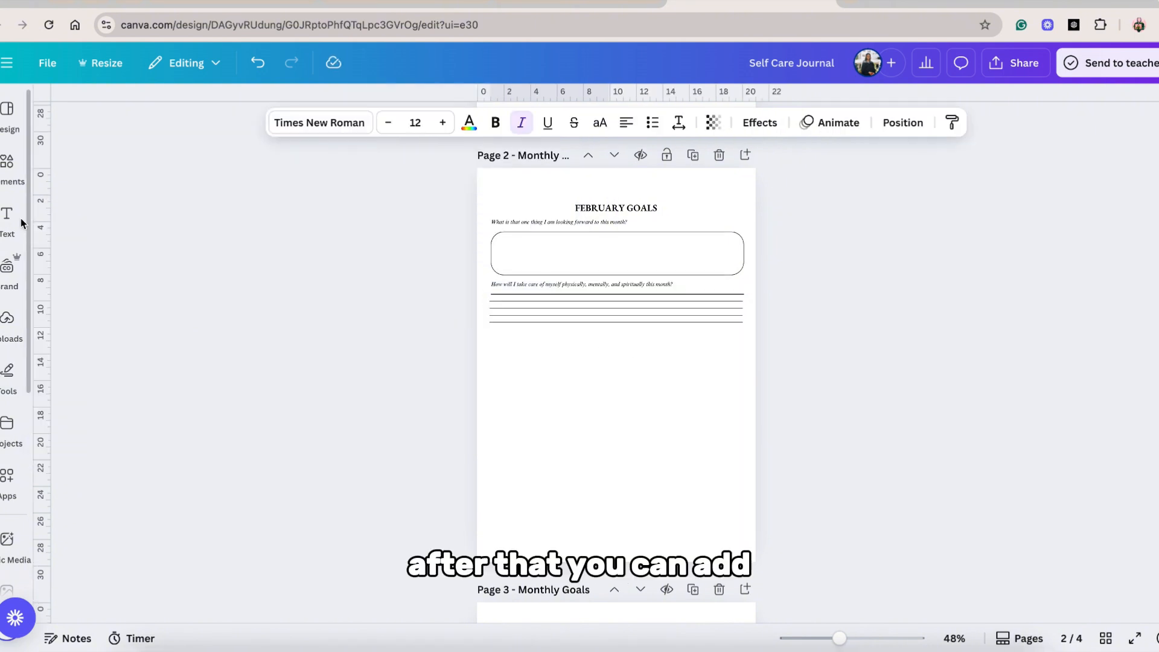
Add the prompt "My goals for taking care of myself this month" with a copy of the writing lines narrowed to half the page width
left_click(8, 219)
left_click(626, 368)
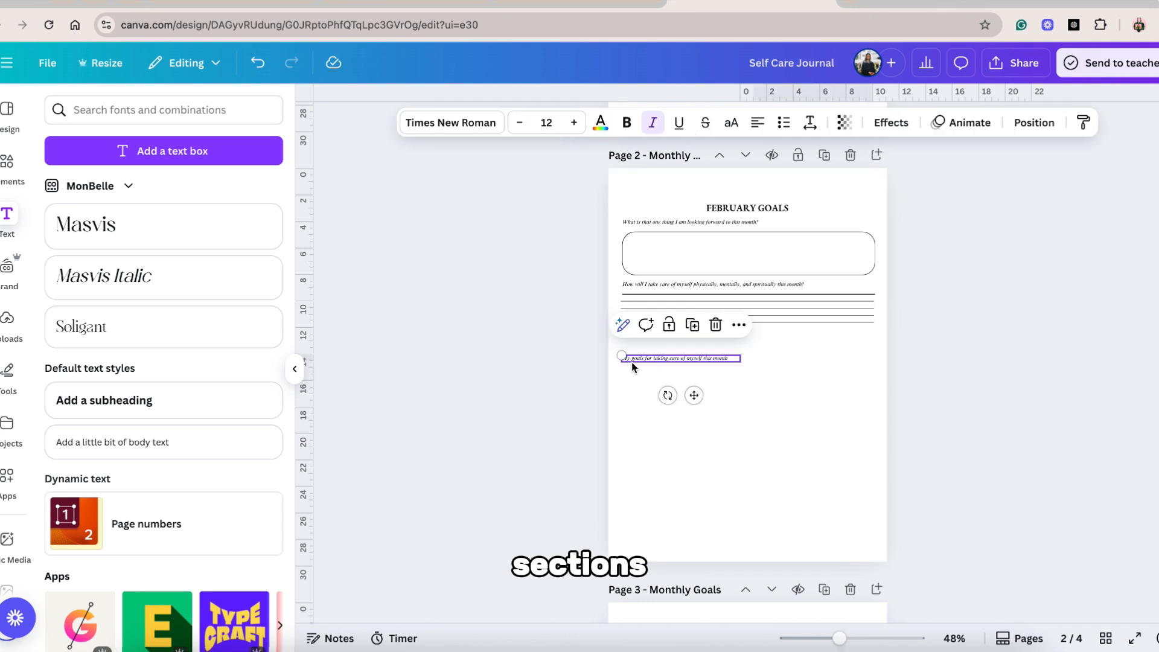
left_click(820, 284)
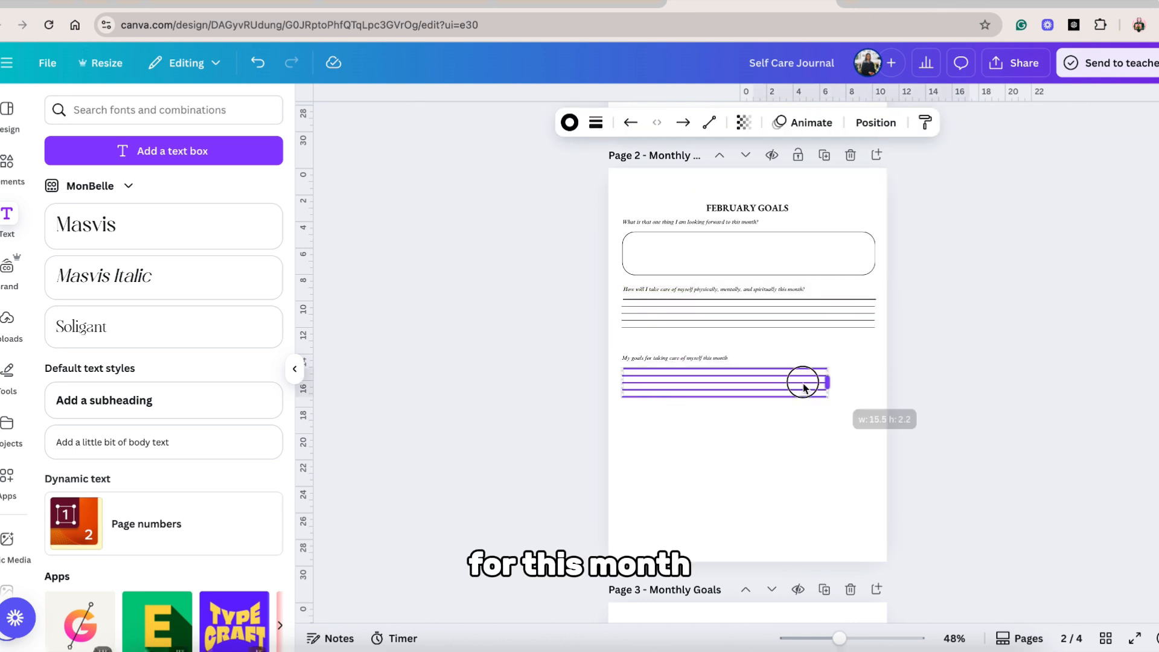
left_click_drag(804, 380, 737, 380)
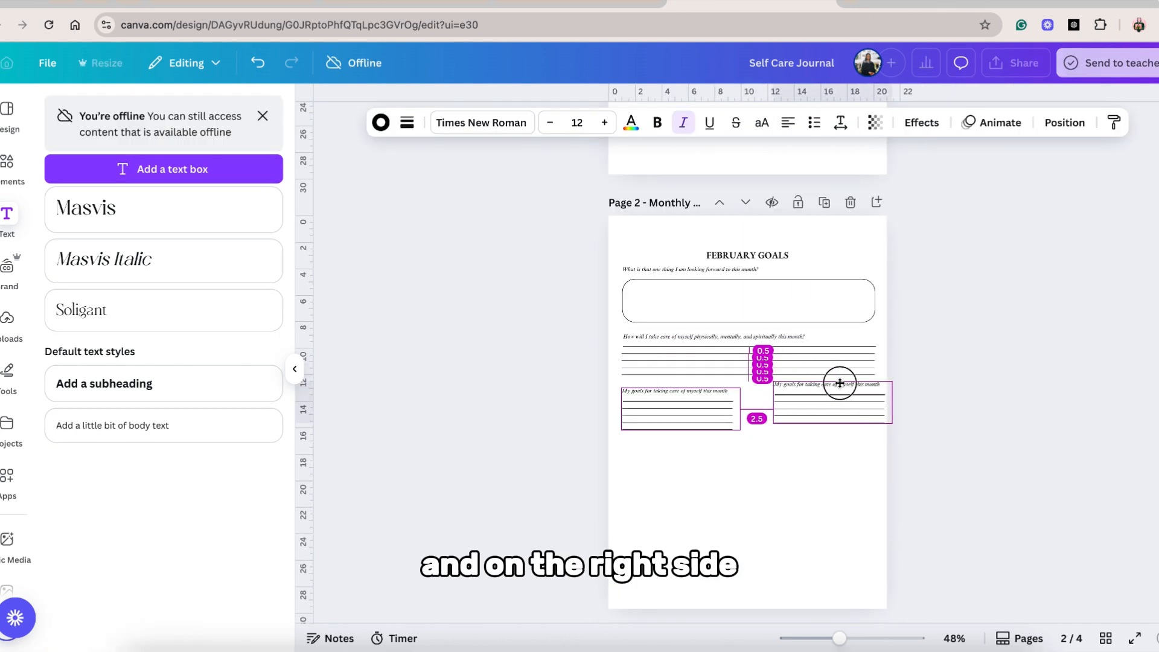
Place a copy of the goals section beside the original and change its prompt to "What are my top 3 priorities for this month?"
left_click_drag(840, 384, 810, 389)
type("my")
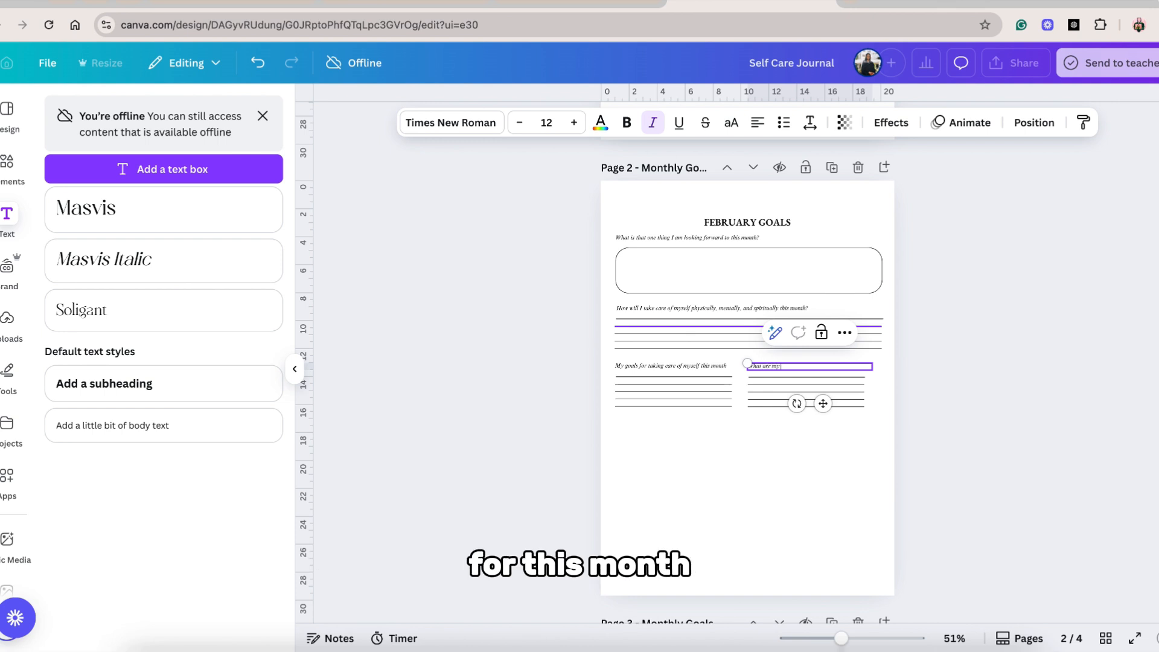
type(" top 5 priorities")
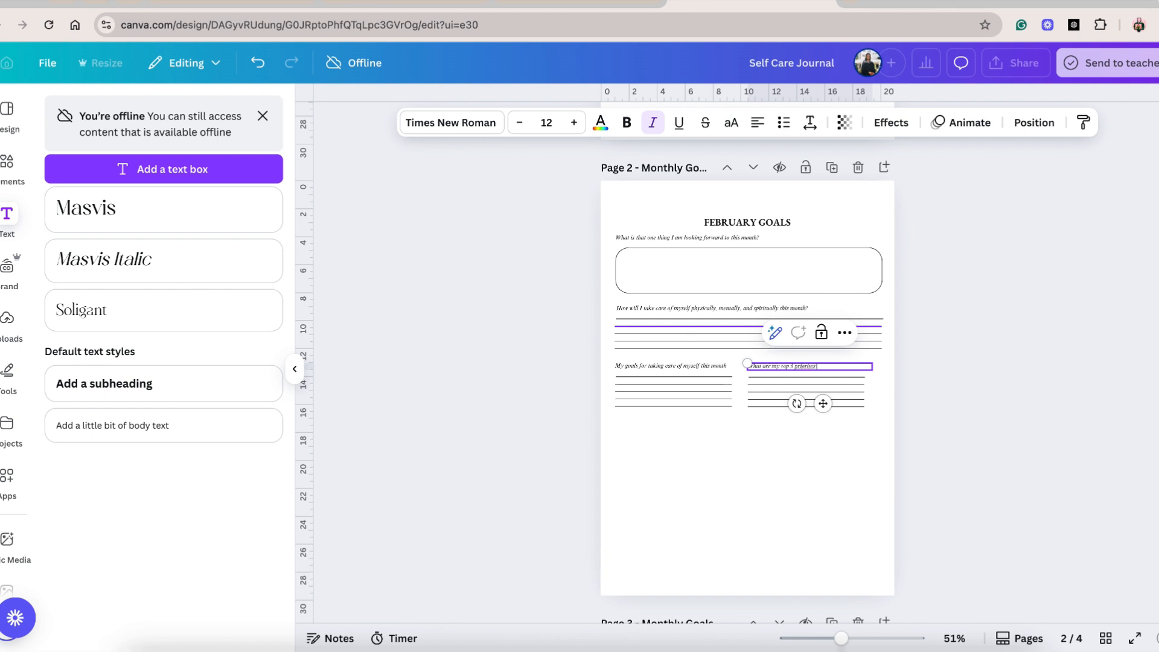
Copy the goals prompt with its lines into the empty space below and widen the copy across the page
left_click_drag(606, 360, 690, 459)
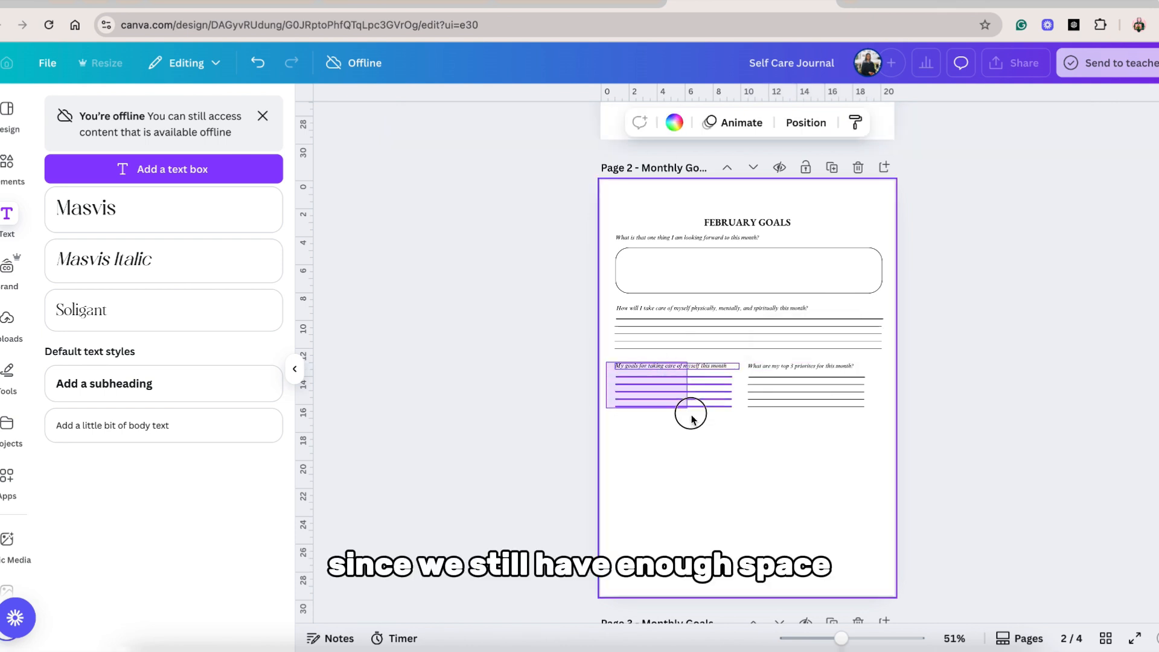
left_click_drag(724, 488, 854, 458)
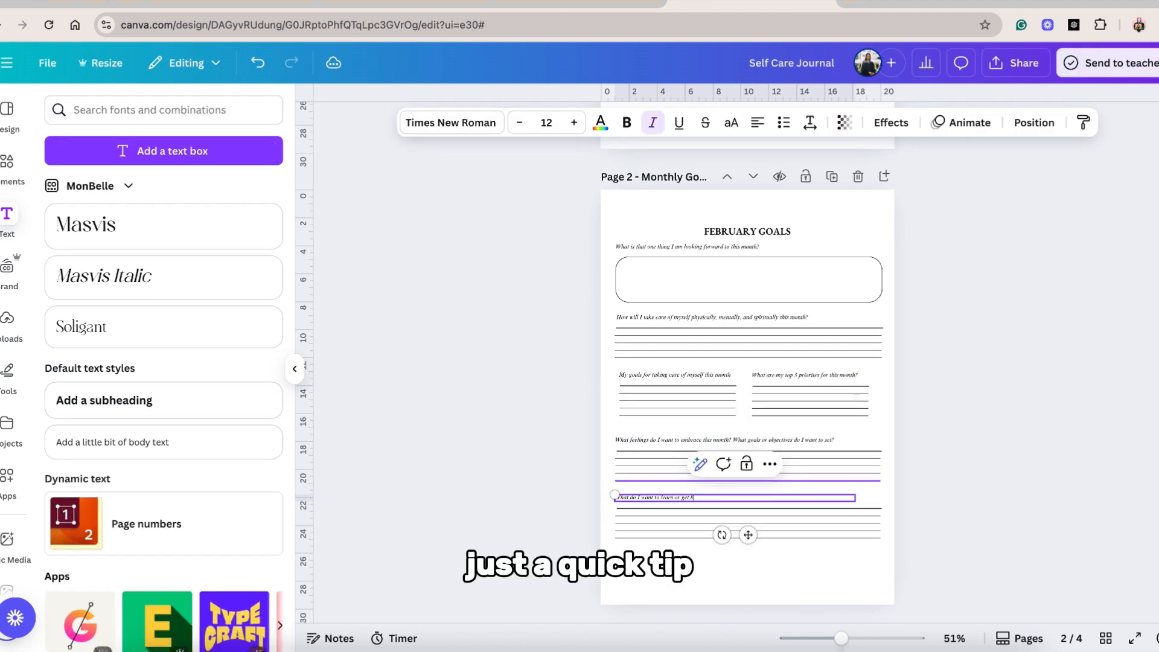
Complete the lowest section's prompt so it reads "What do I want to learn or get better at?"
type("etter")
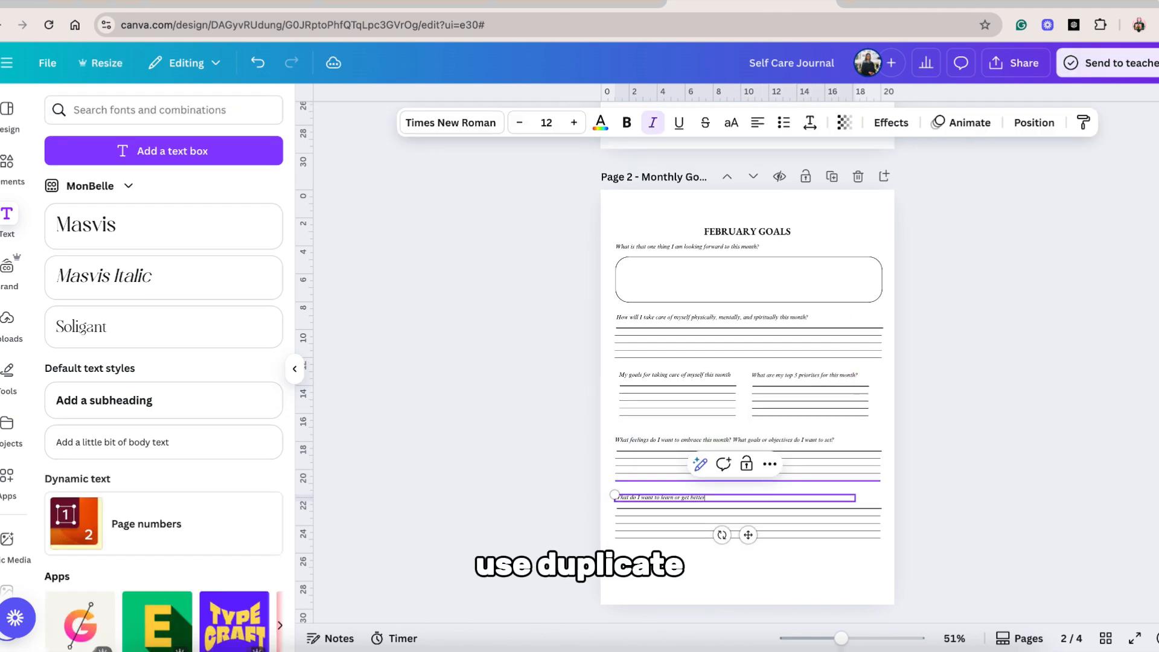
type(" at")
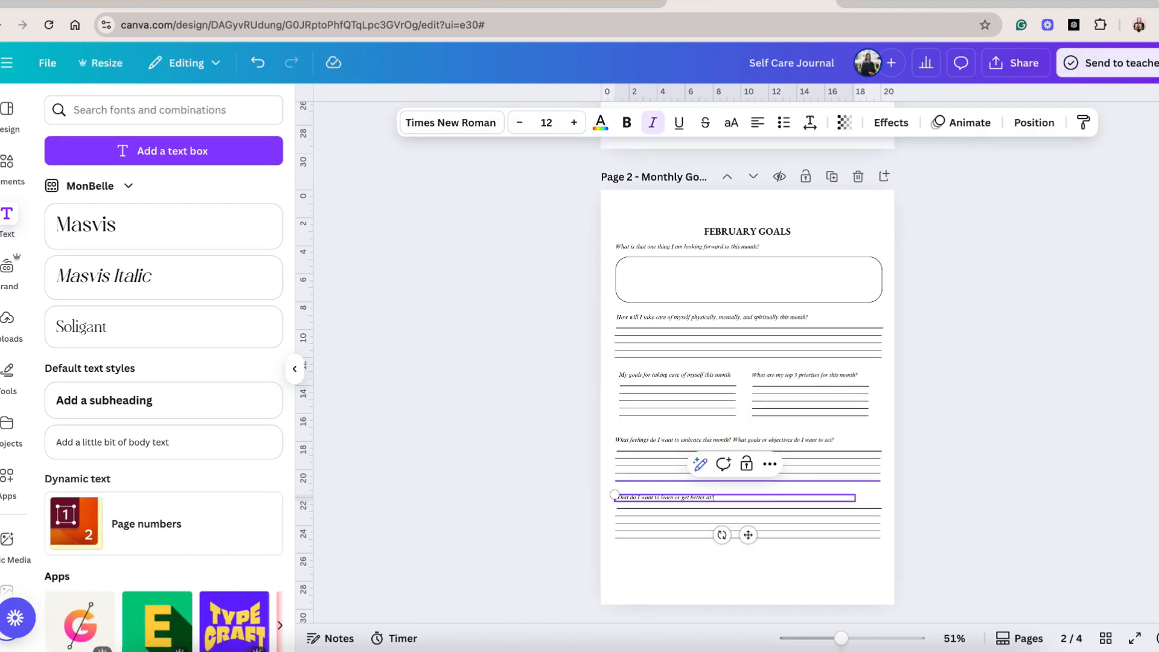
type("?")
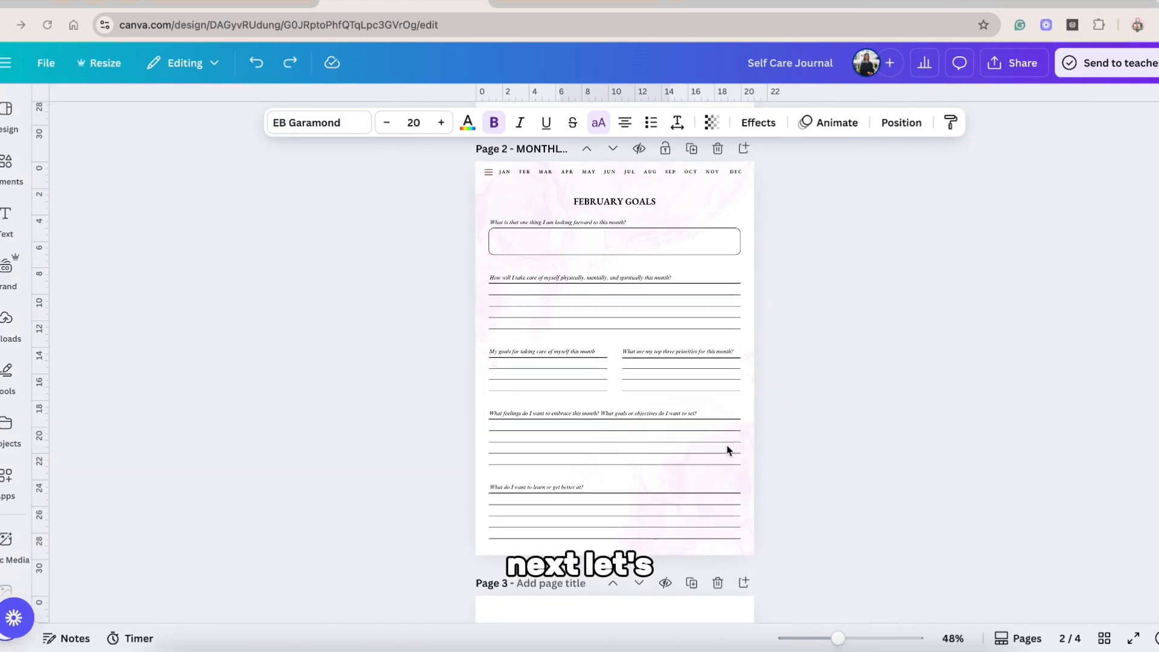
Paste the "DAILY PLANNER" heading at the top of the blank third page
scroll(727, 446, "down", 10)
scroll(728, 449, "down", 1)
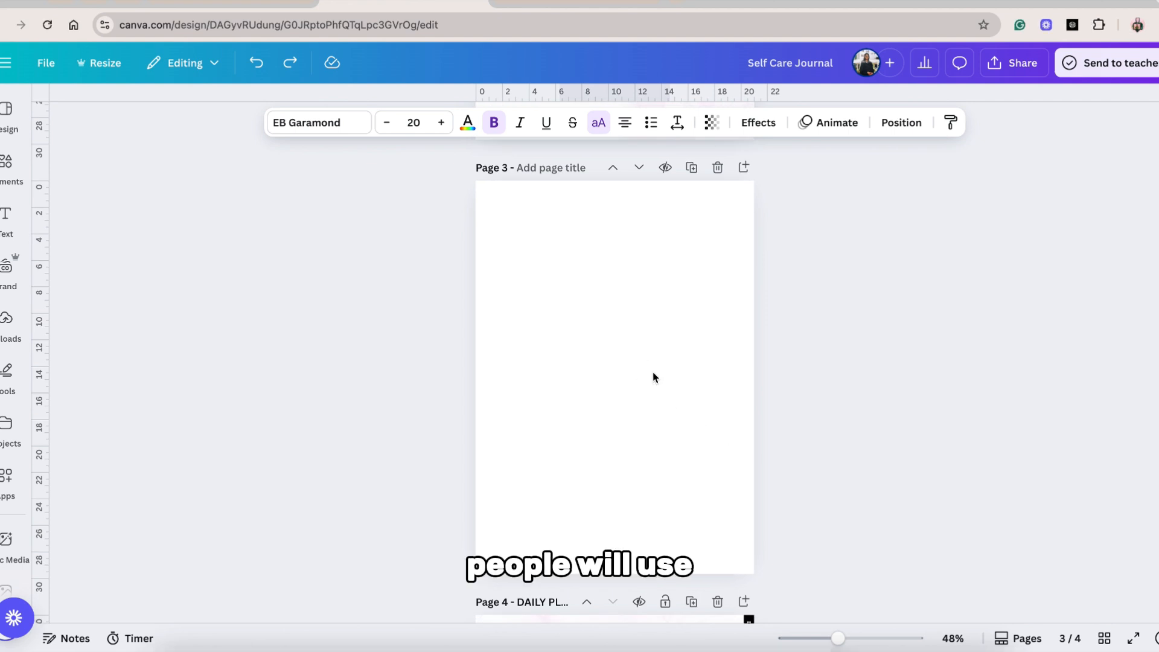
key("ctrl+v")
left_click(763, 312)
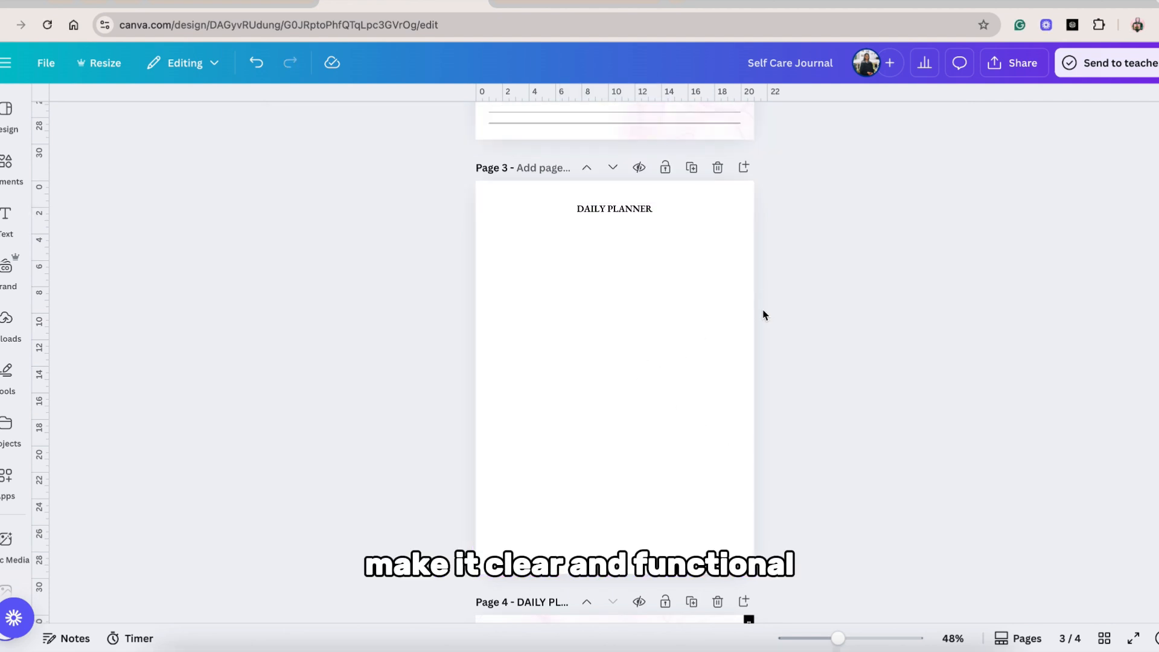
Copy the "My goals for taking care of myself this month" section from page 2 to below the DAILY PLANNER heading
scroll(764, 315, "up", 1)
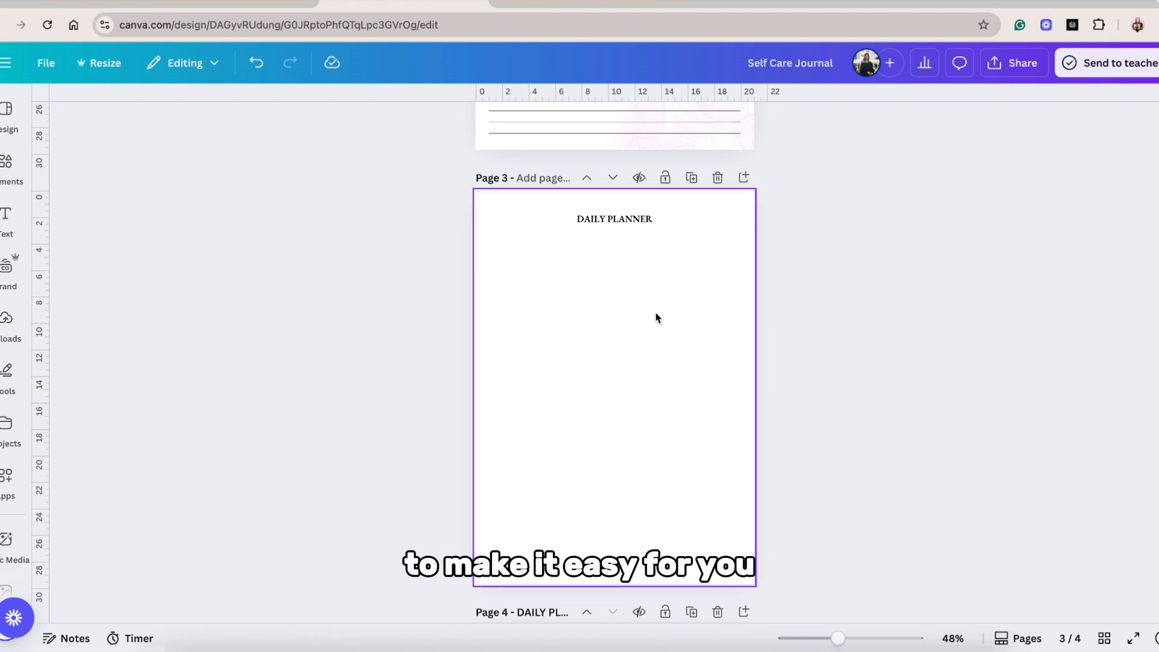
scroll(843, 339, "up", 5)
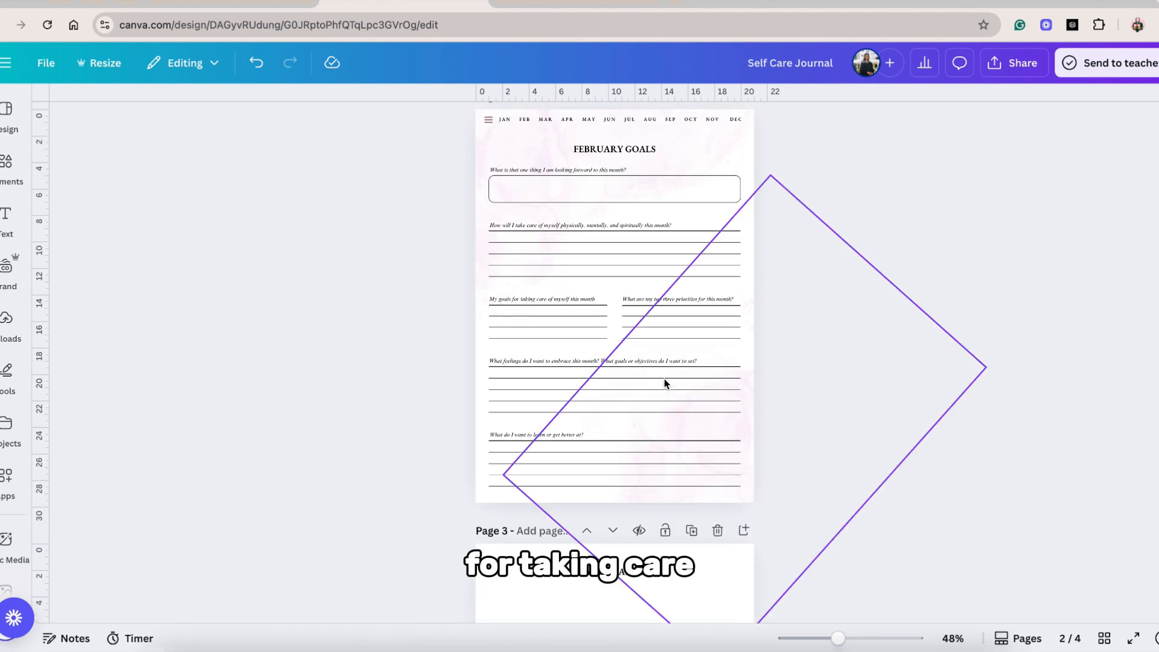
left_click_drag(445, 285, 535, 308)
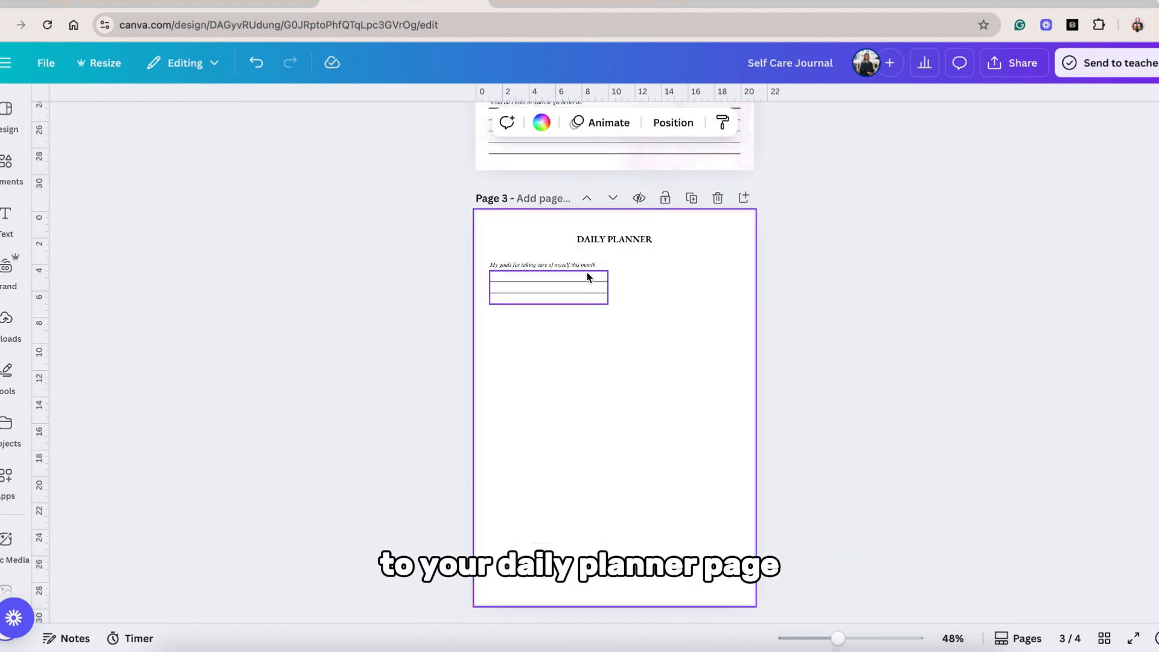
Change the copied section's prompt on the daily planner page to "How are you feeling today?"
left_click(586, 269)
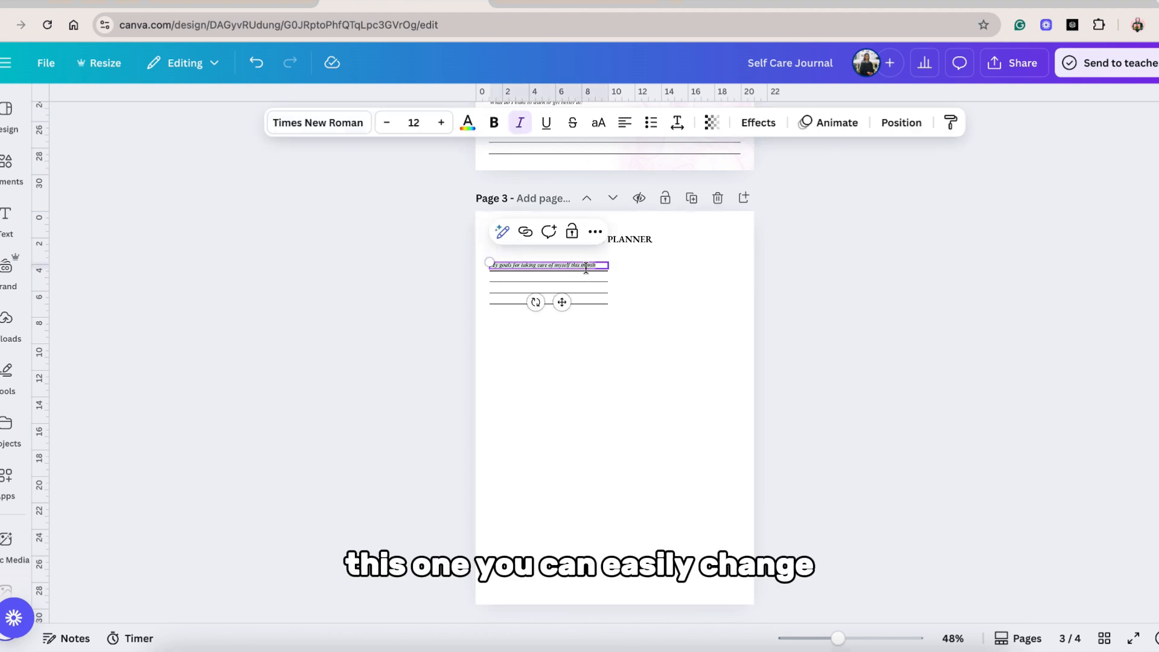
double_click(586, 268)
type("How are you feeling today?")
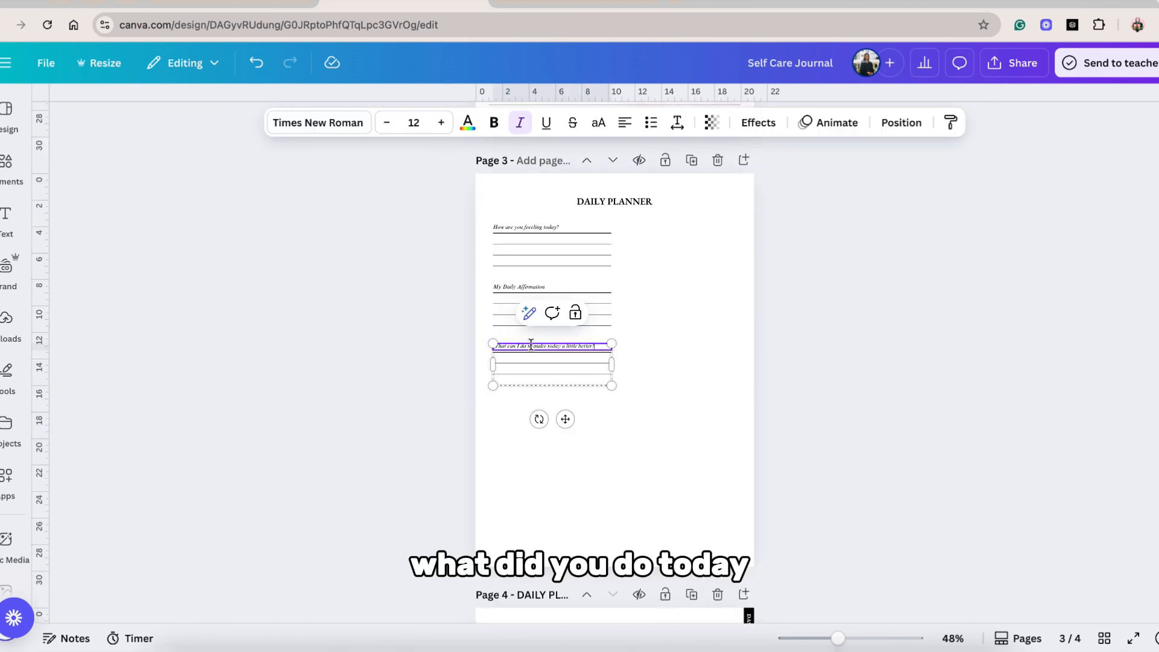
Place the "What can I do to make today a little better?" and "What is my emotional and physical state today?" sections evenly below the affirmation section
left_click(653, 403)
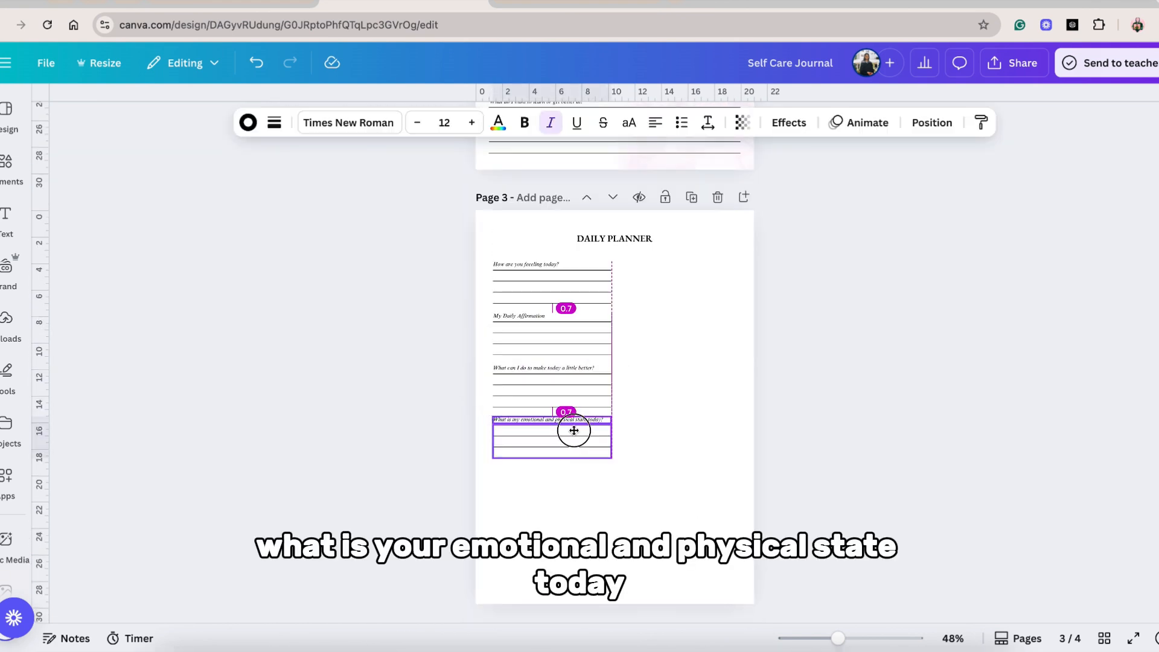
left_click_drag(574, 427, 572, 431)
left_click(675, 452)
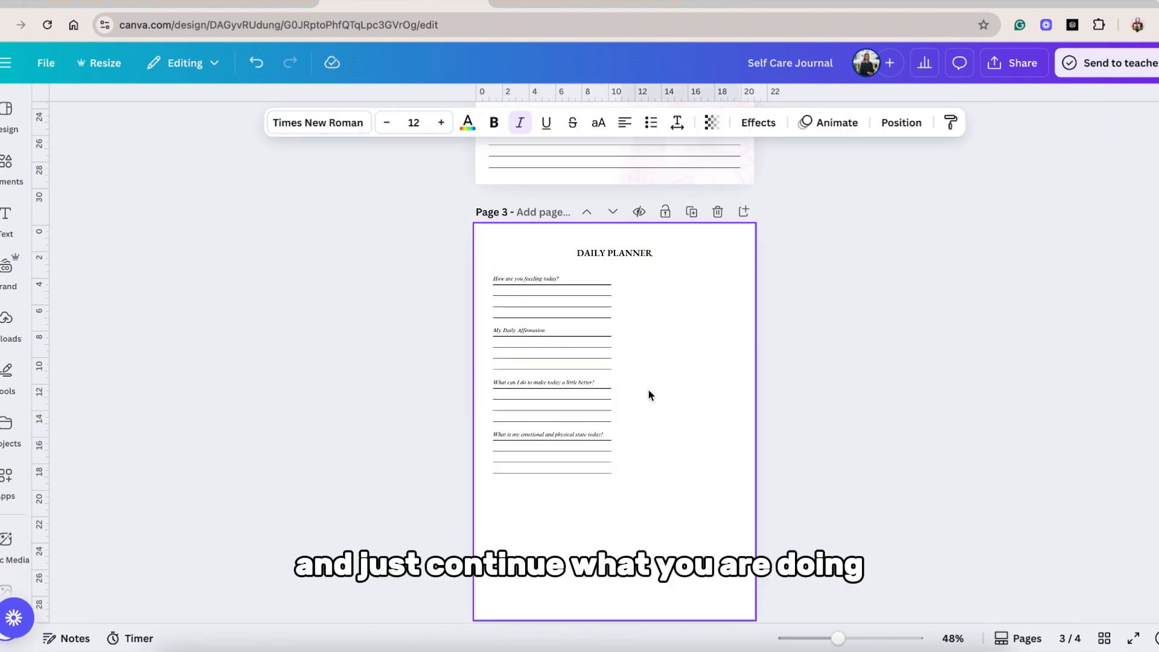
Add the text "Schedule" at the head of the daily planner's blank right column
left_click(649, 389)
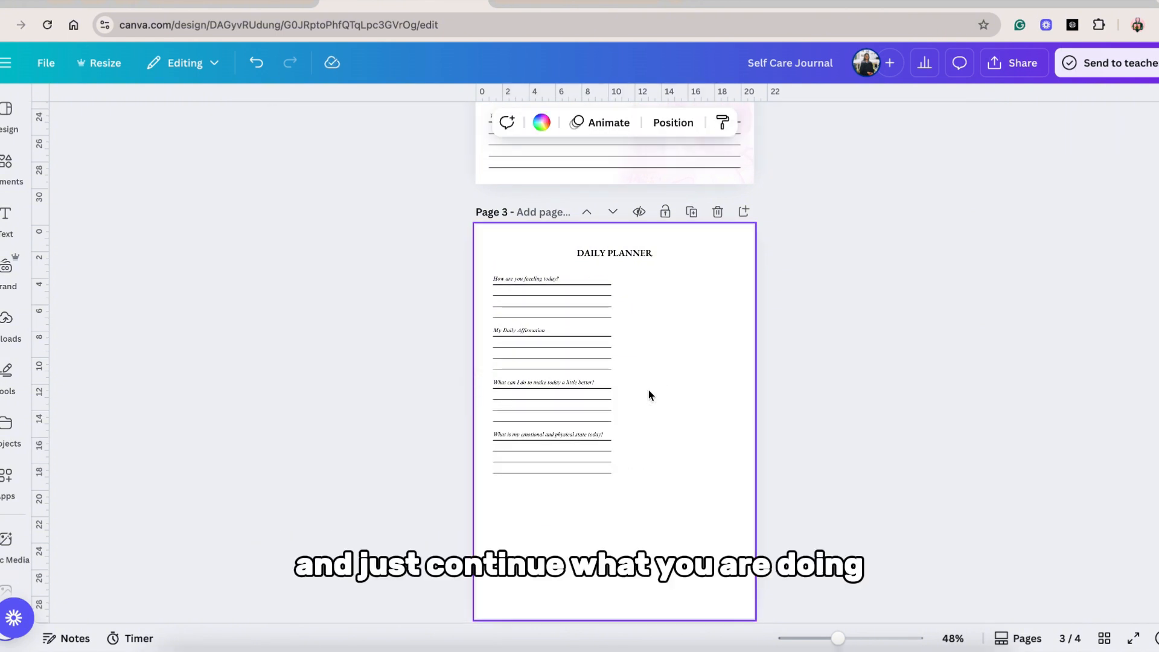
type("Schedule")
left_click(690, 397)
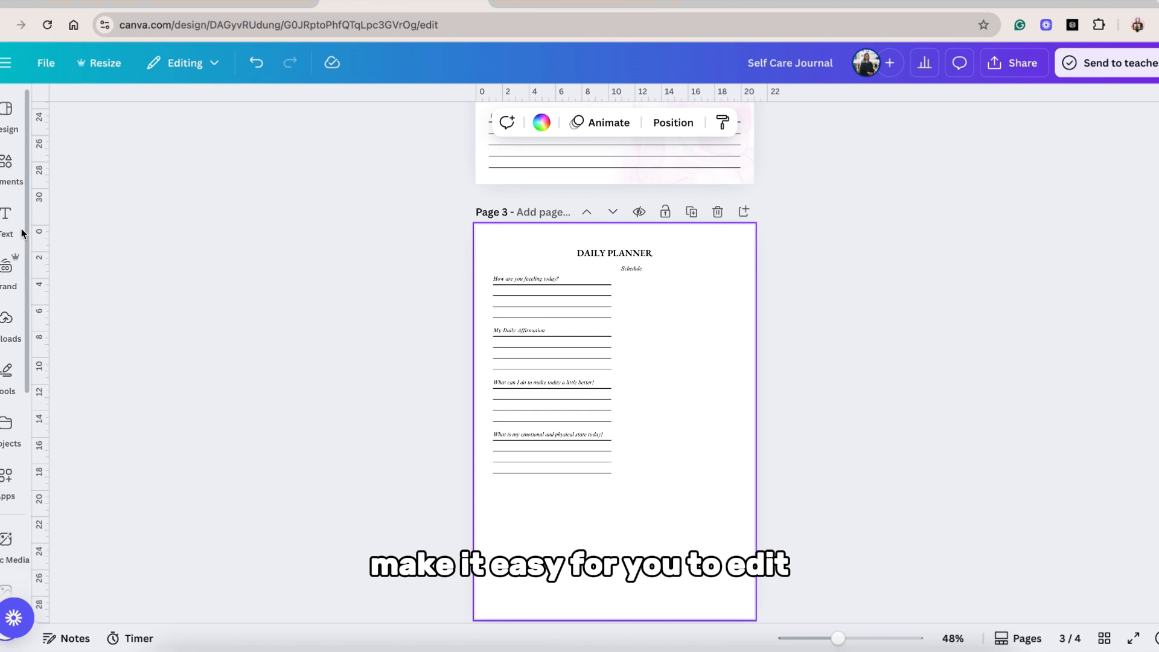
Add a square below the Schedule label and style it as a thin-outlined, unfilled box with rounded corners
left_click(8, 167)
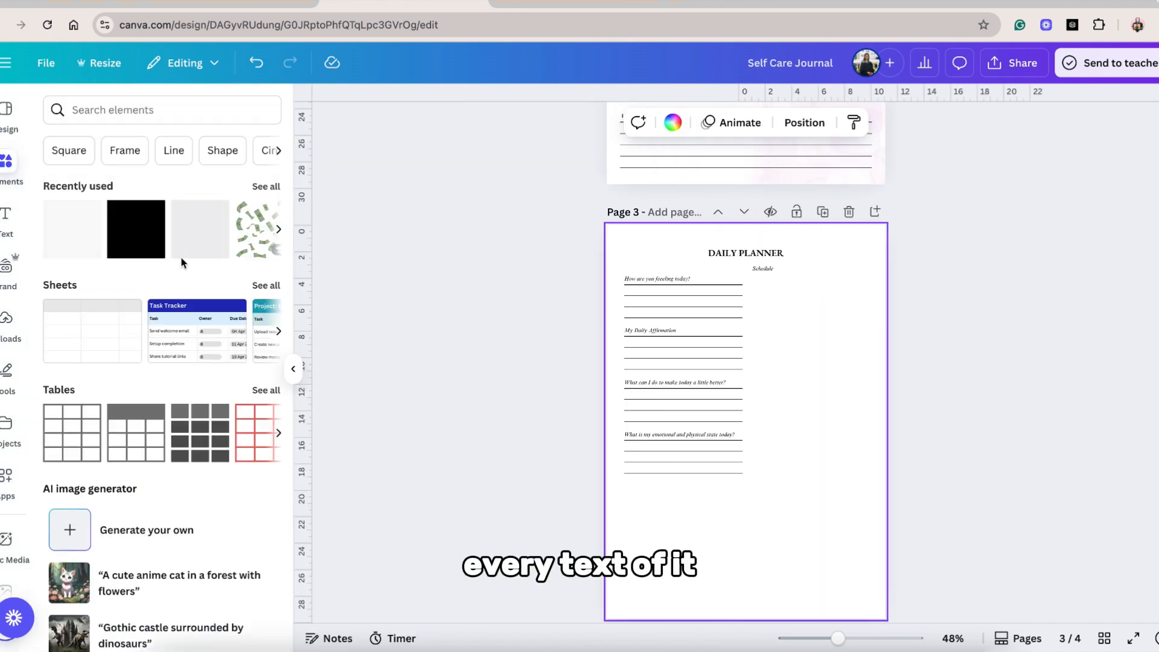
left_click(70, 236)
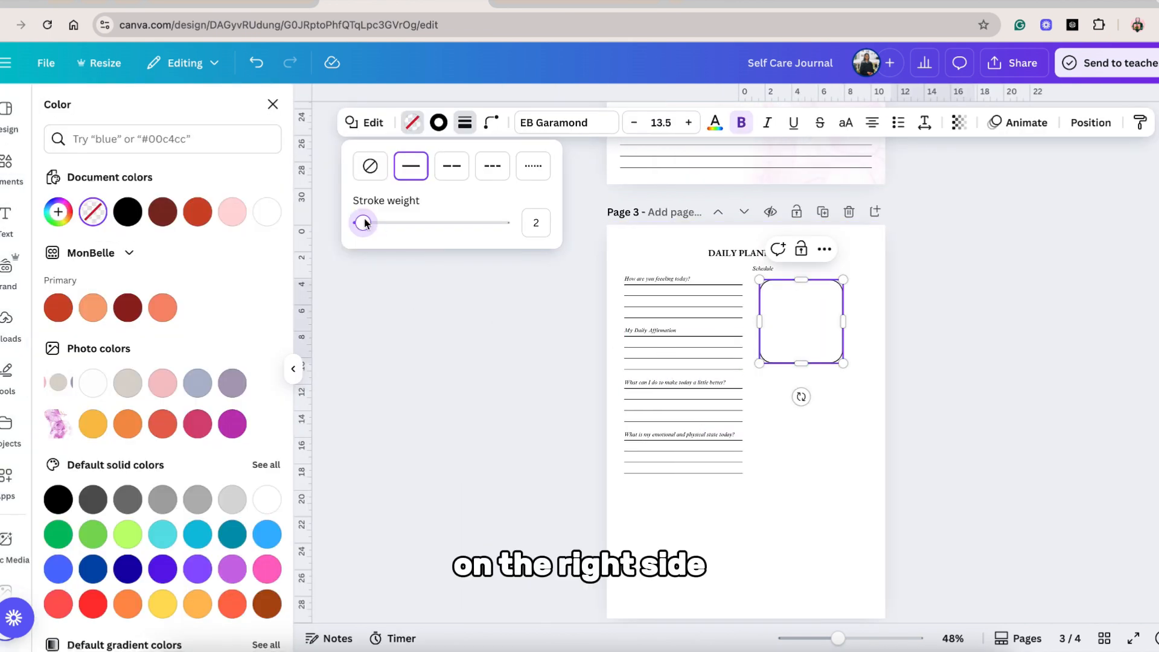
left_click_drag(362, 223, 360, 224)
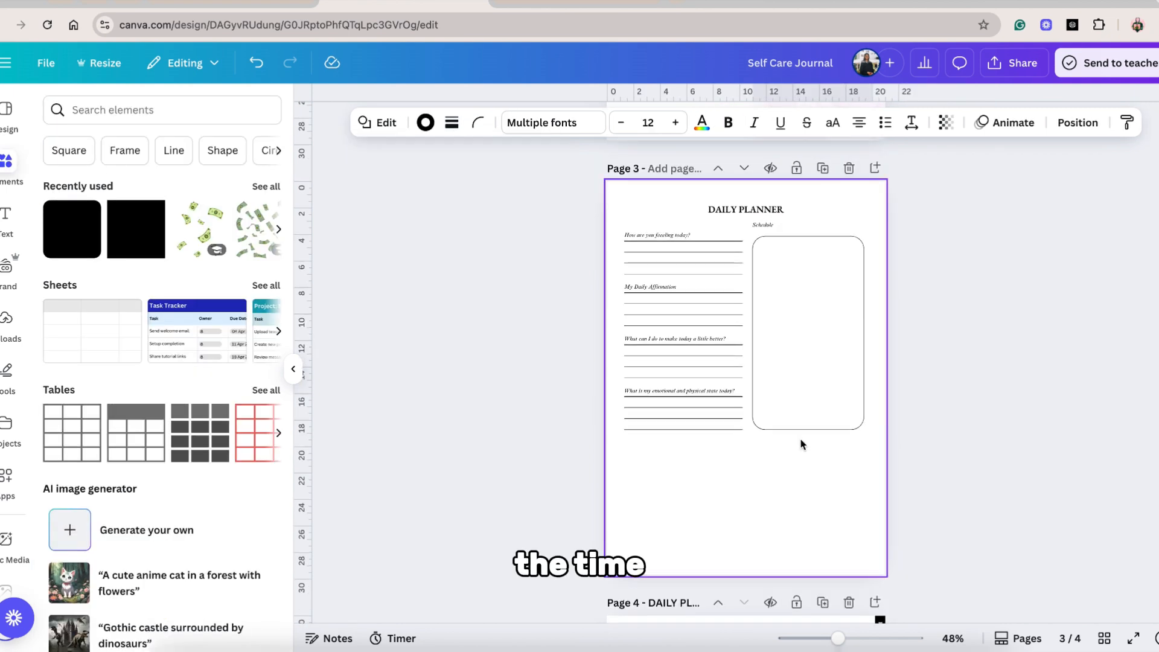
Replace the empty schedule box with the pasted hourly schedule from 07 AM to 11 PM and paste the "What did I eat today?" section
key("Delete")
key("super+v")
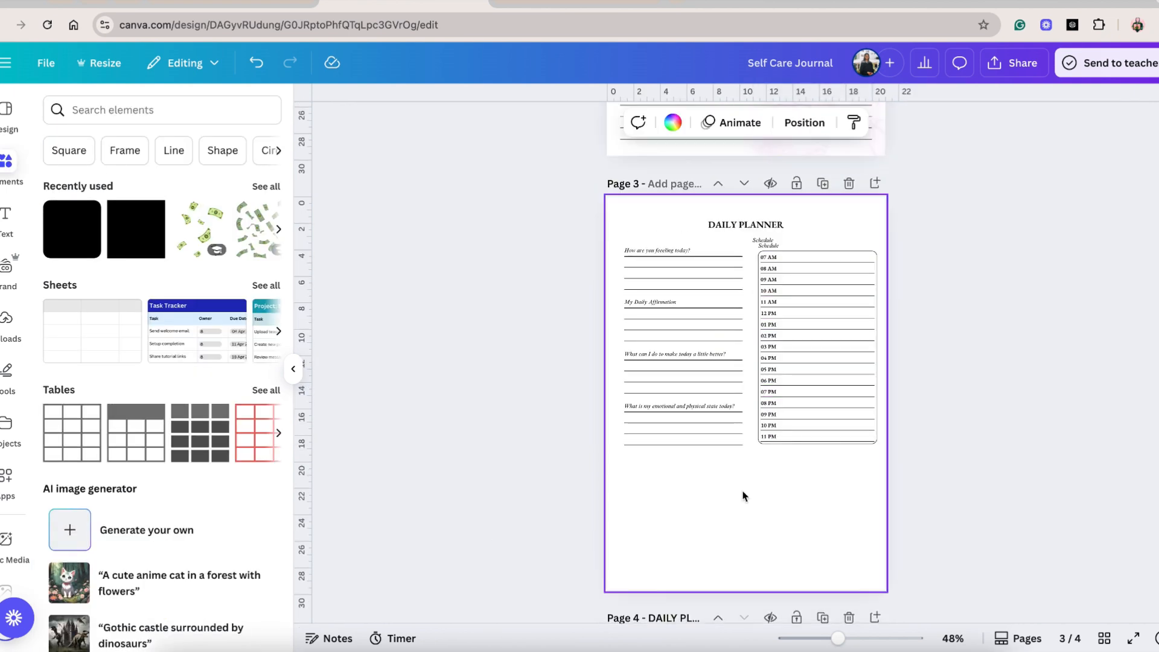
key("super+v")
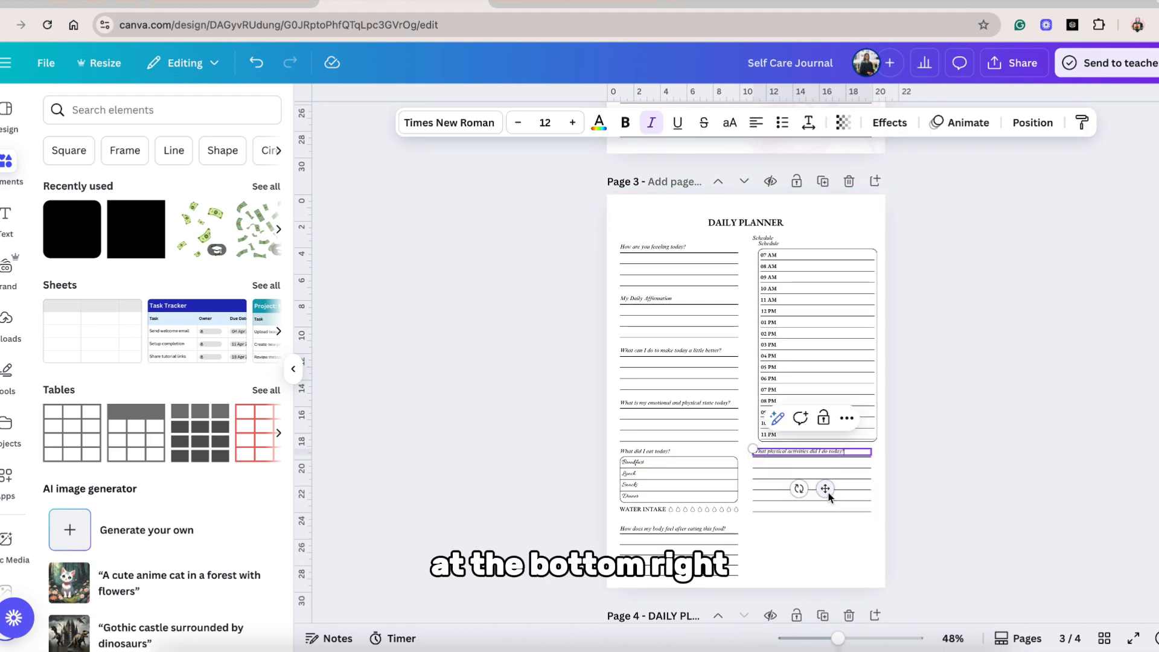
Add an "Other Ideas and Reflection" heading below the physical activities lines and place a rounded box under it
left_click_drag(825, 488, 823, 548)
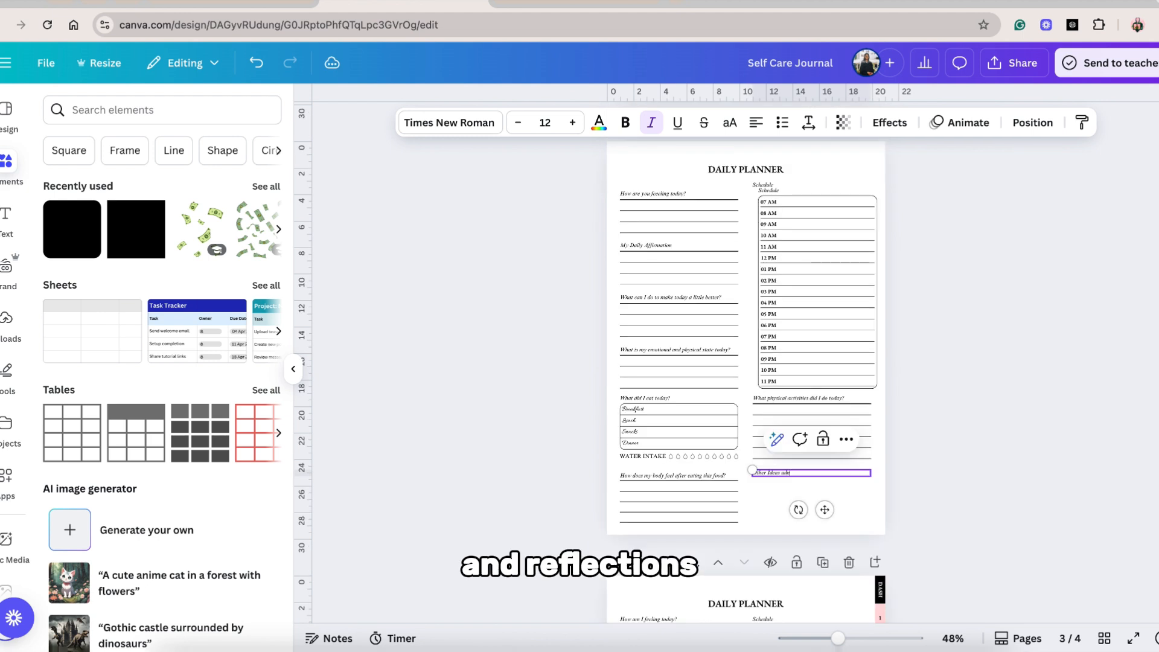
key("BackSpace")
key("BackSpace")
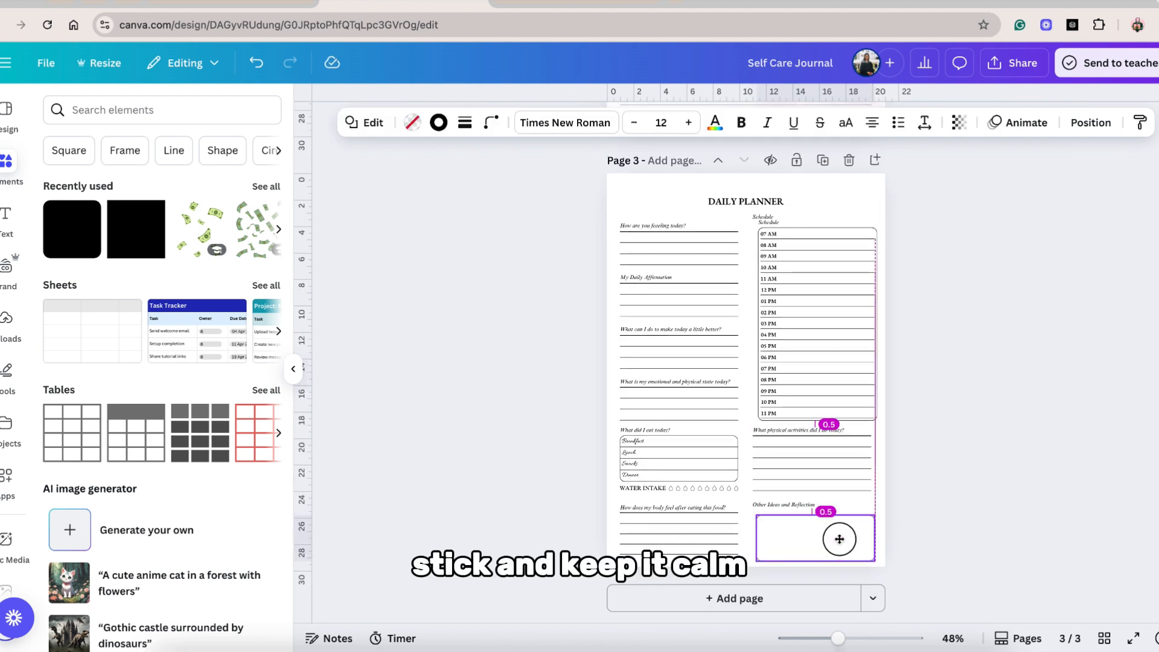
left_click_drag(838, 538, 837, 536)
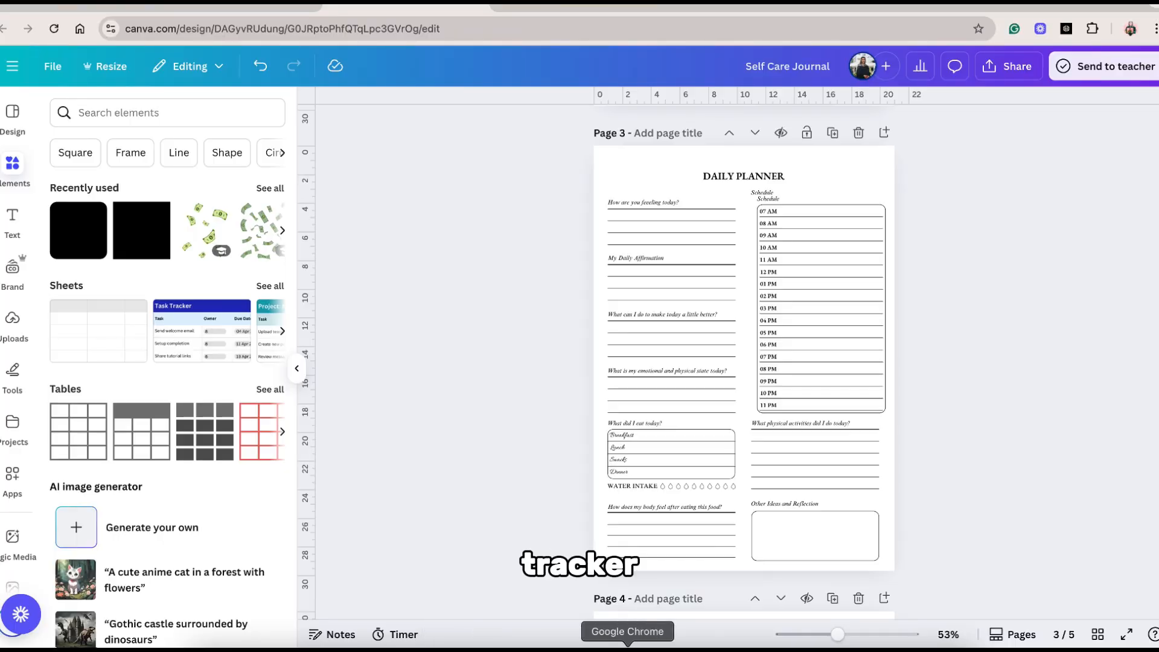
Paste the "GOAL TRACKER" heading at the top of the blank page 4
scroll(806, 490, "down", 6)
scroll(806, 490, "down", 2)
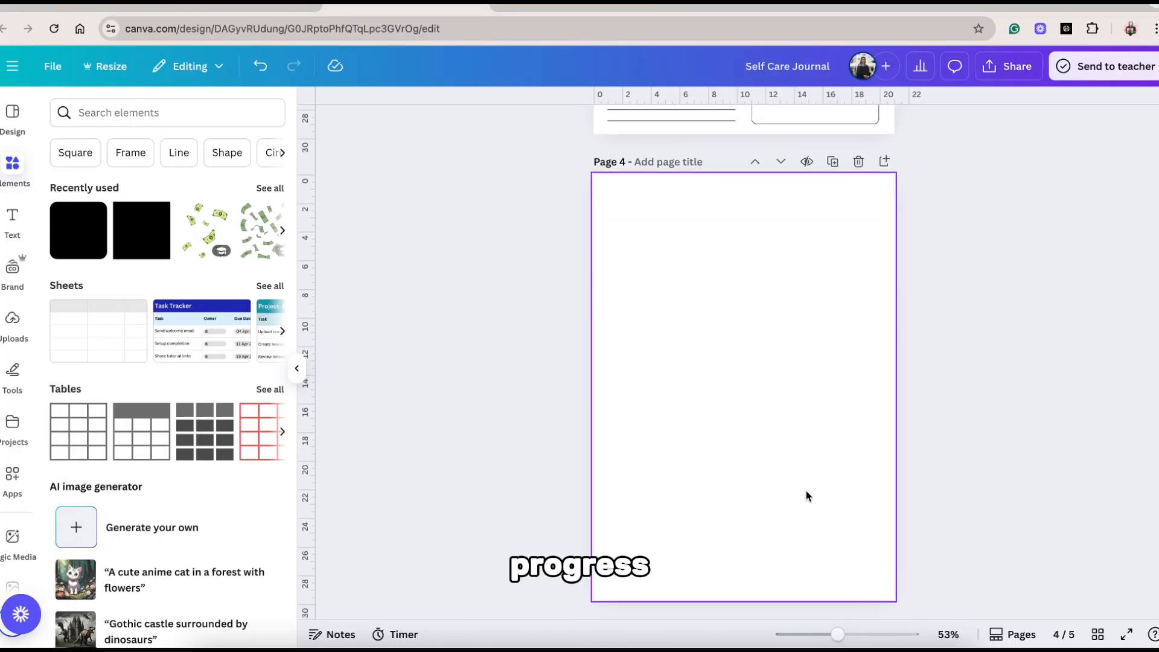
key("ctrl+v")
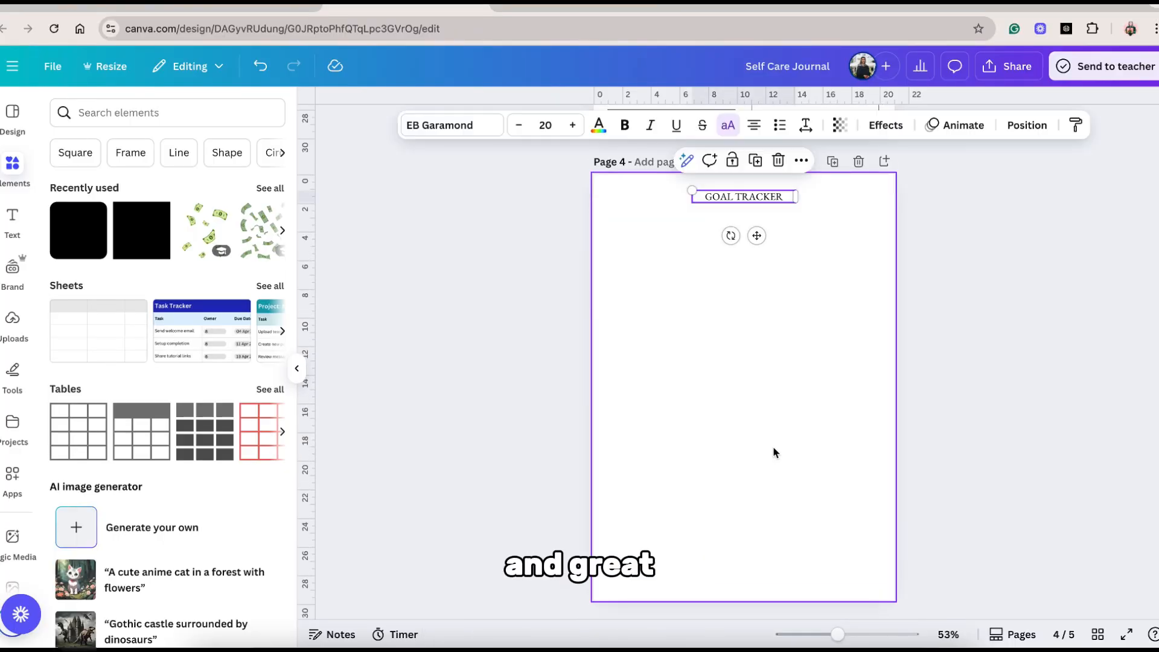
left_click(837, 302)
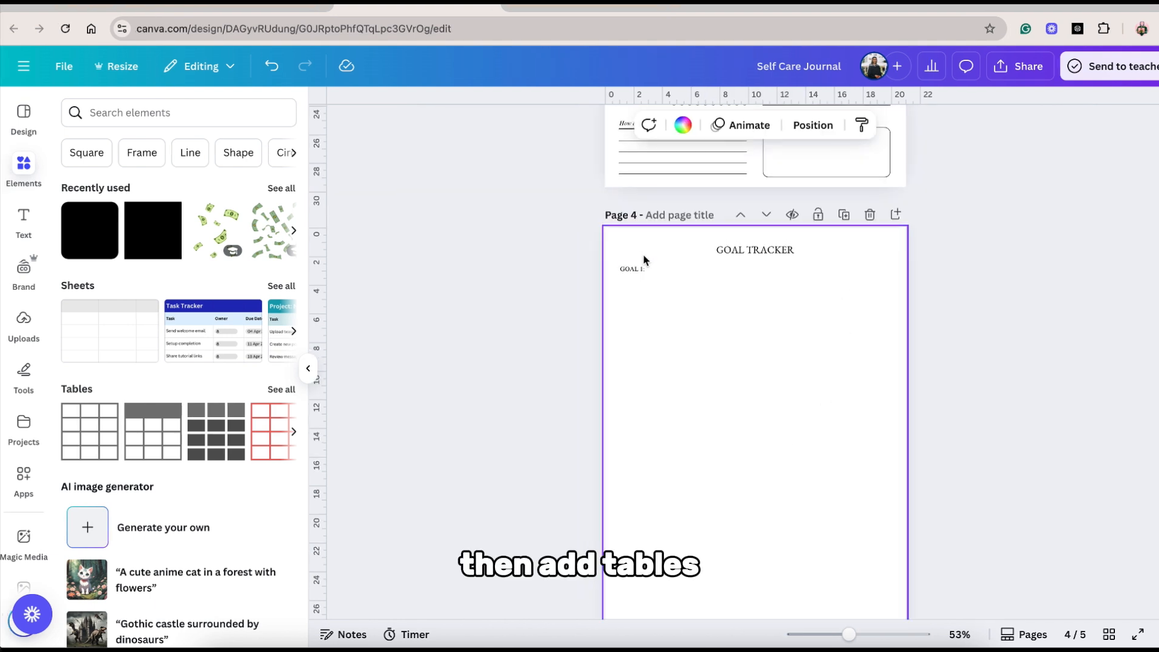
Copy the "Other Ideas and Reflection" box from page 3 to below GOAL 1 and add a slim START DATE box beneath it
scroll(657, 266, "up", 2)
left_click(781, 248)
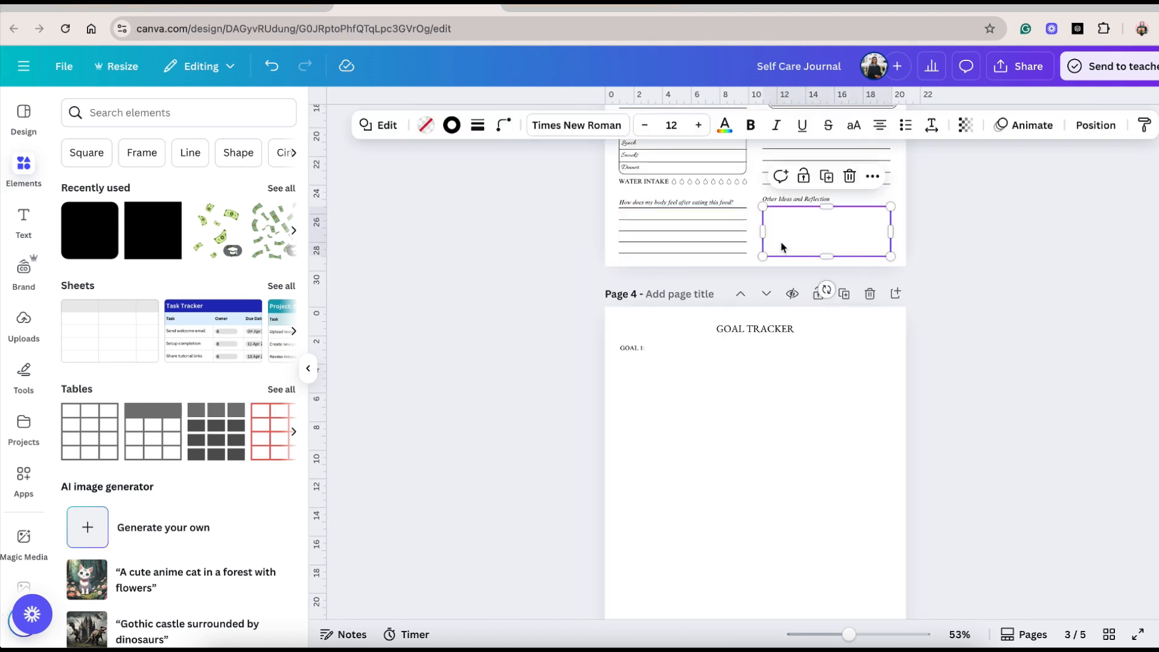
left_click_drag(783, 246, 636, 390)
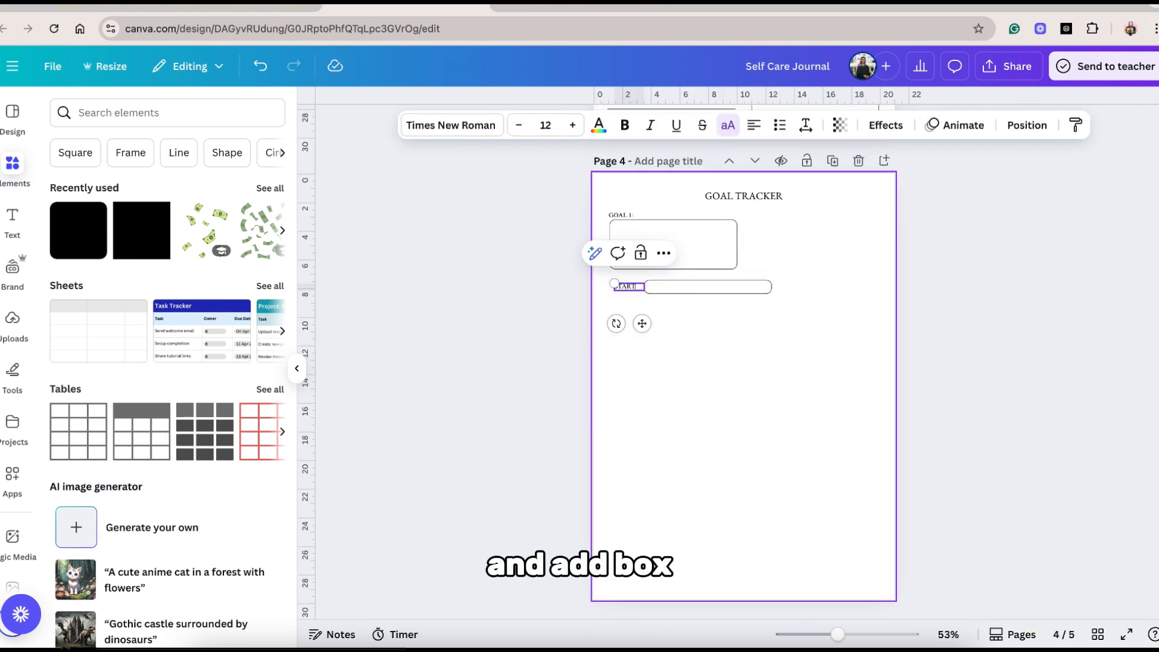
left_click(680, 436)
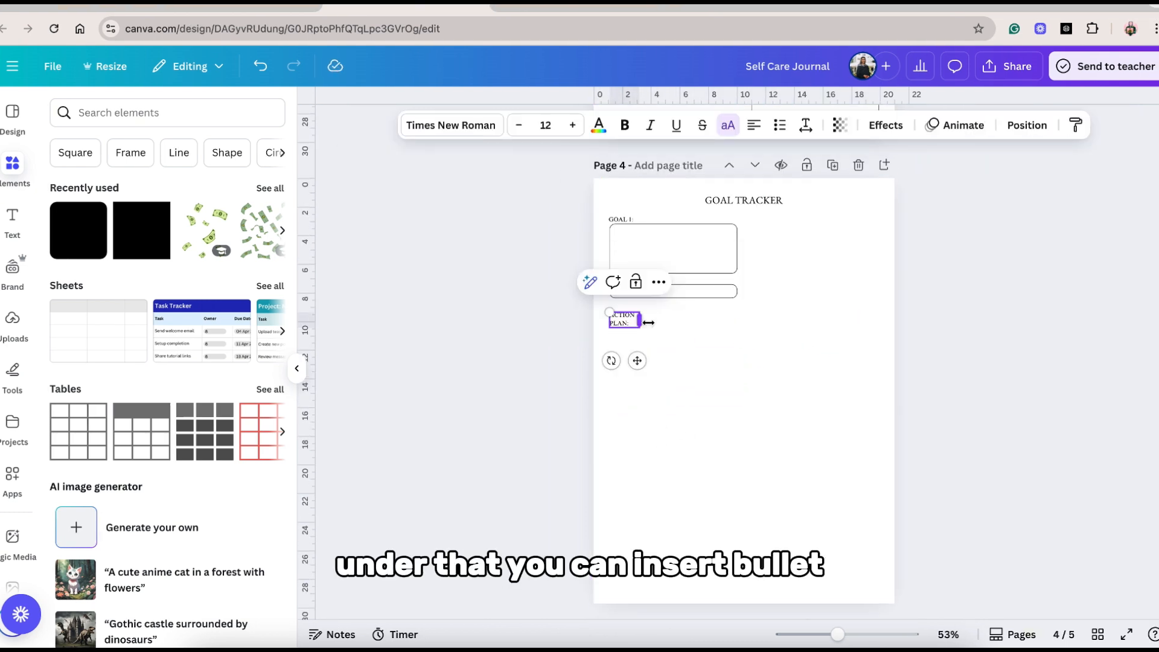
Widen the ACTION PLAN label to fit one line and give the writing line below it a stroke weight of 2, with further lines beneath
left_click_drag(639, 321, 673, 329)
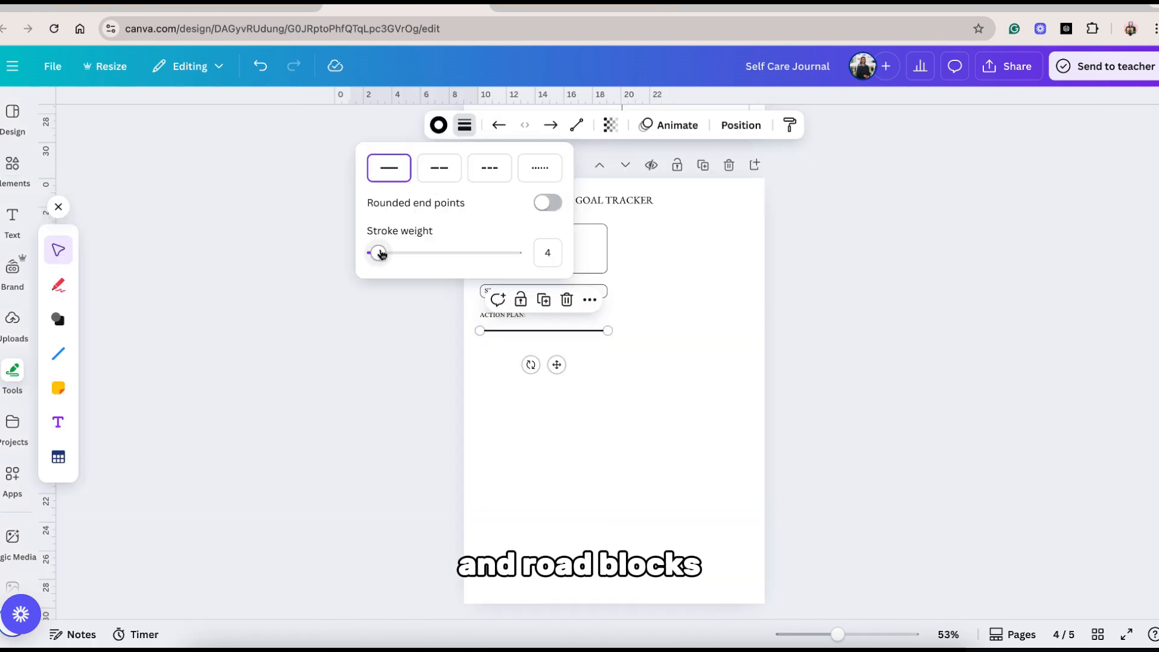
left_click(379, 254)
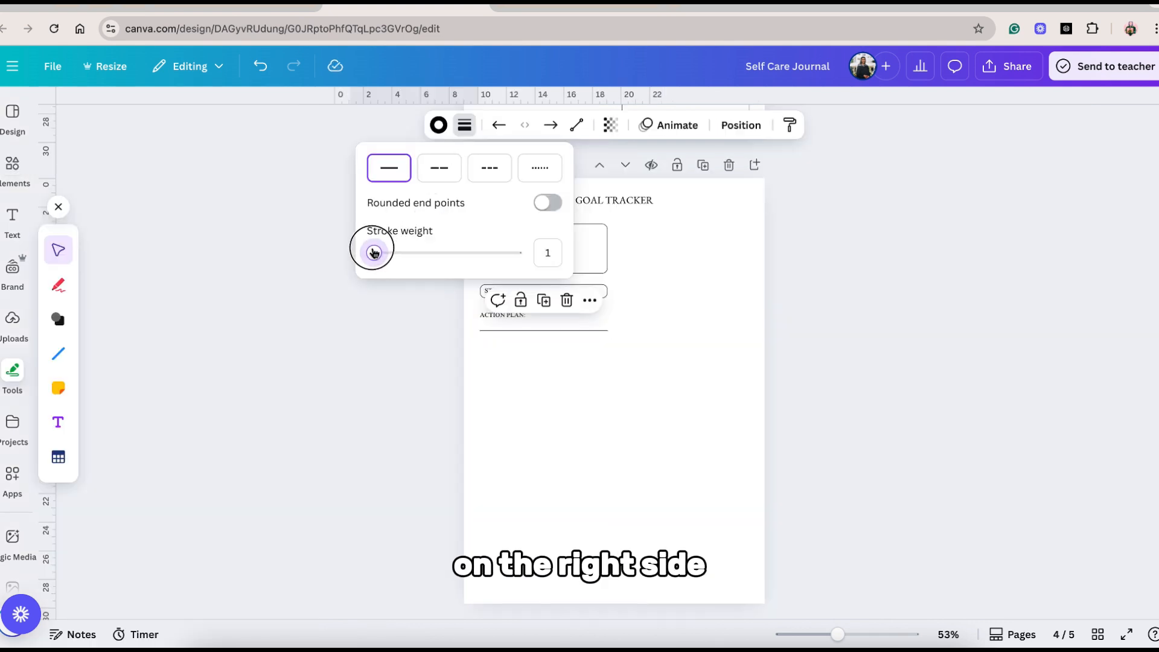
left_click_drag(374, 252, 374, 252)
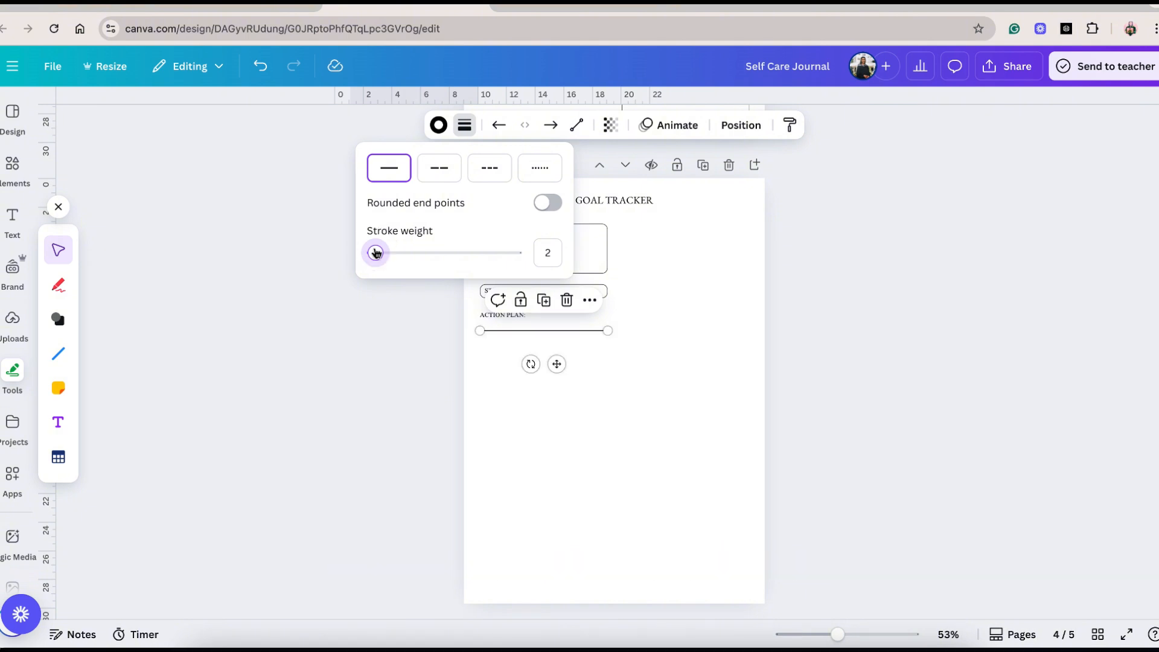
left_click_drag(559, 361, 558, 376)
left_click(471, 125)
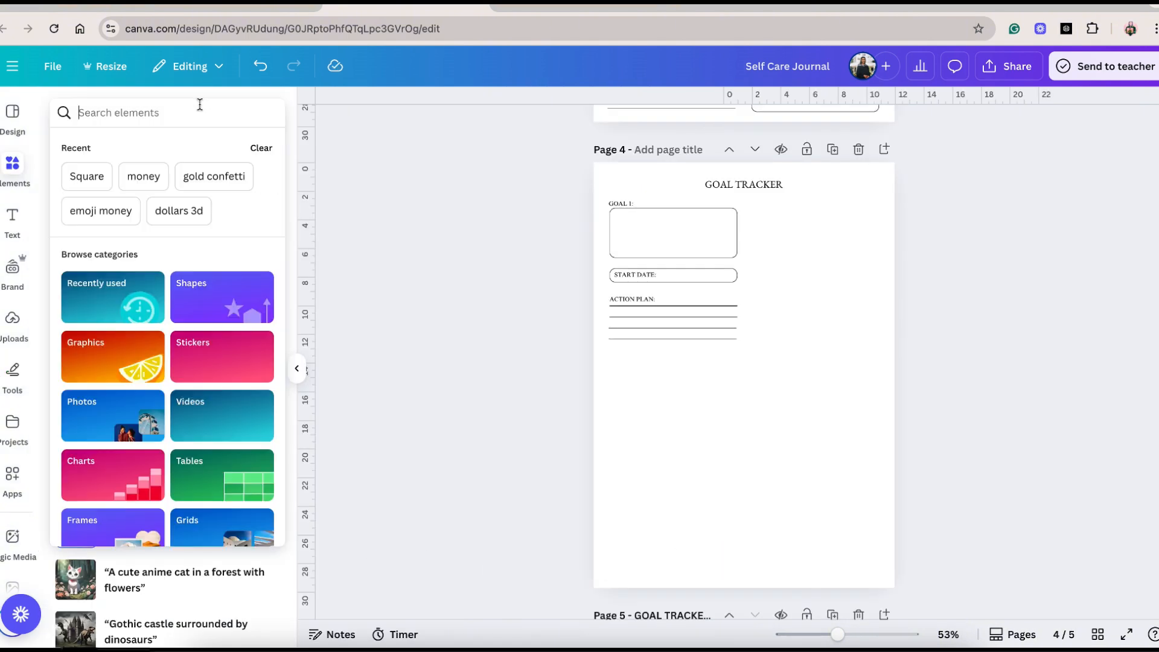
Add a small unfilled circle and place it as a bullet at the start of the ACTION PLAN lines
type("ci")
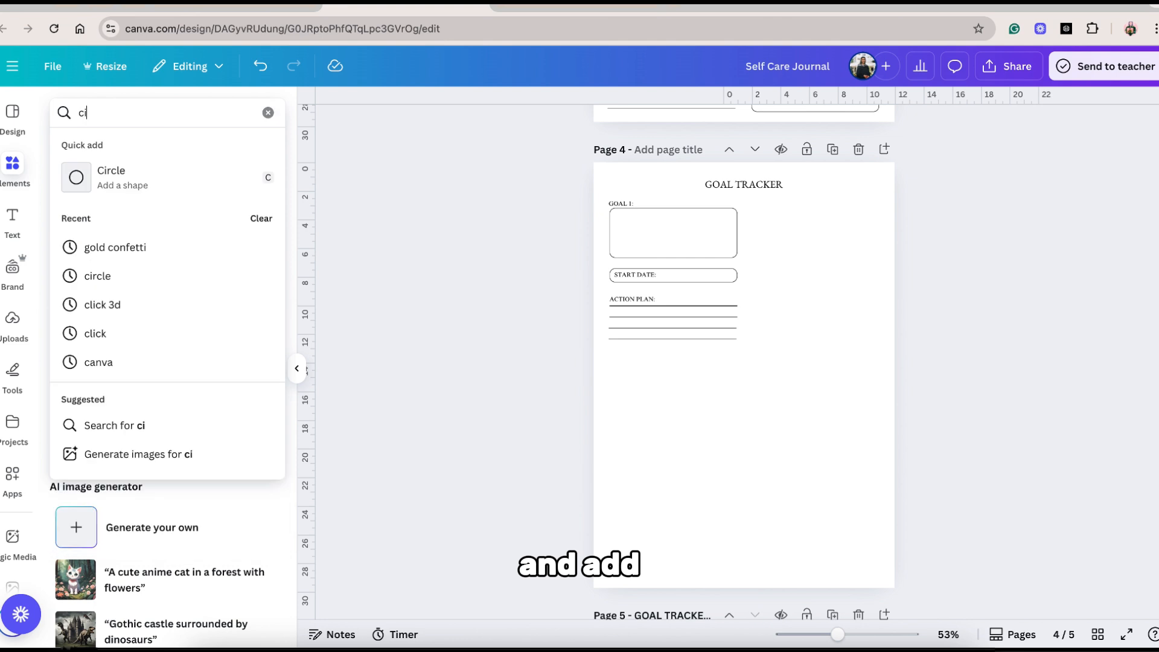
type("rc")
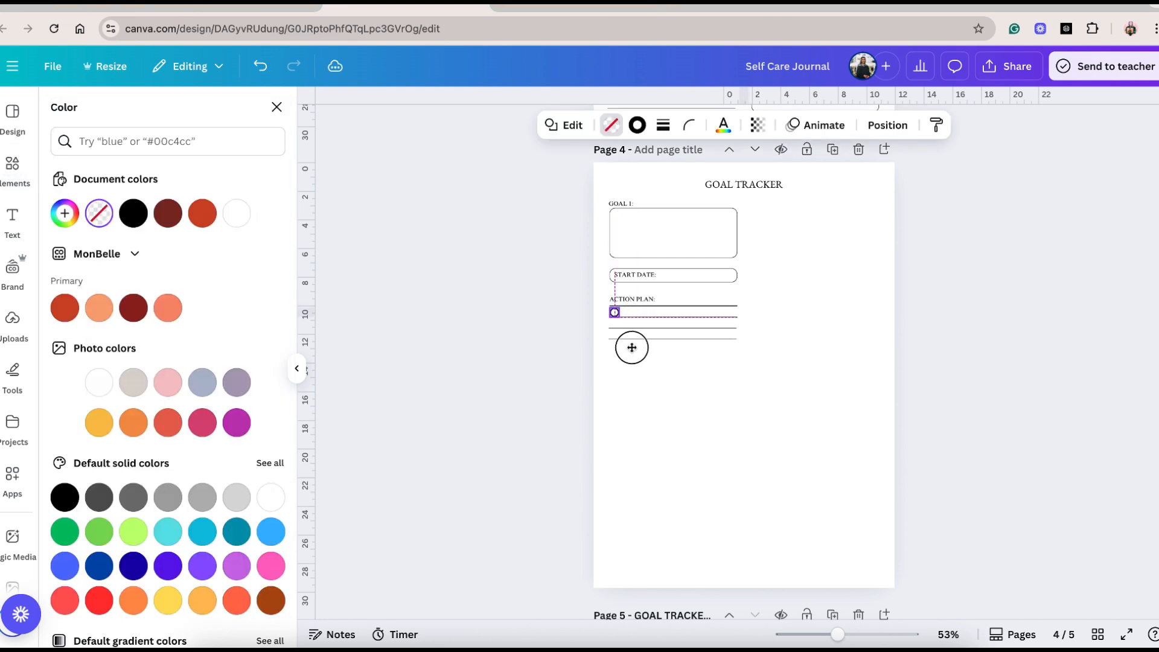
left_click_drag(631, 347, 628, 348)
left_click_drag(611, 319, 614, 315)
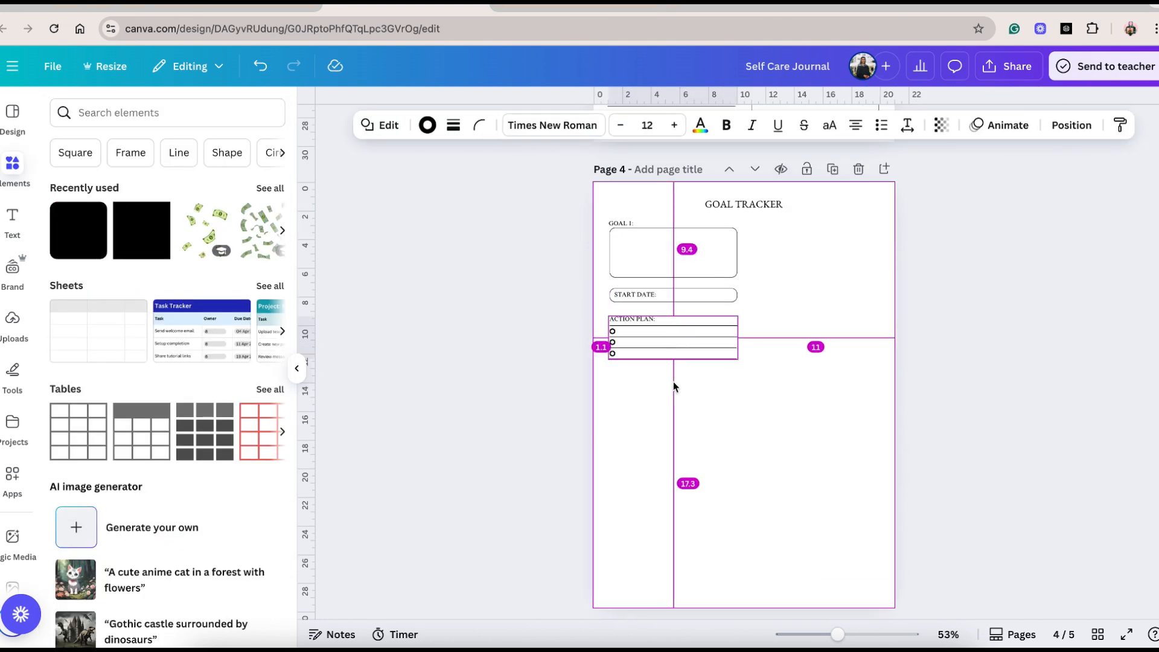
Place a copy of the ACTION PLAN section below it for ROADBLOCKS and extend ACTION STEPS TAKEN with a second set of bulleted lines
left_click_drag(672, 382, 647, 405)
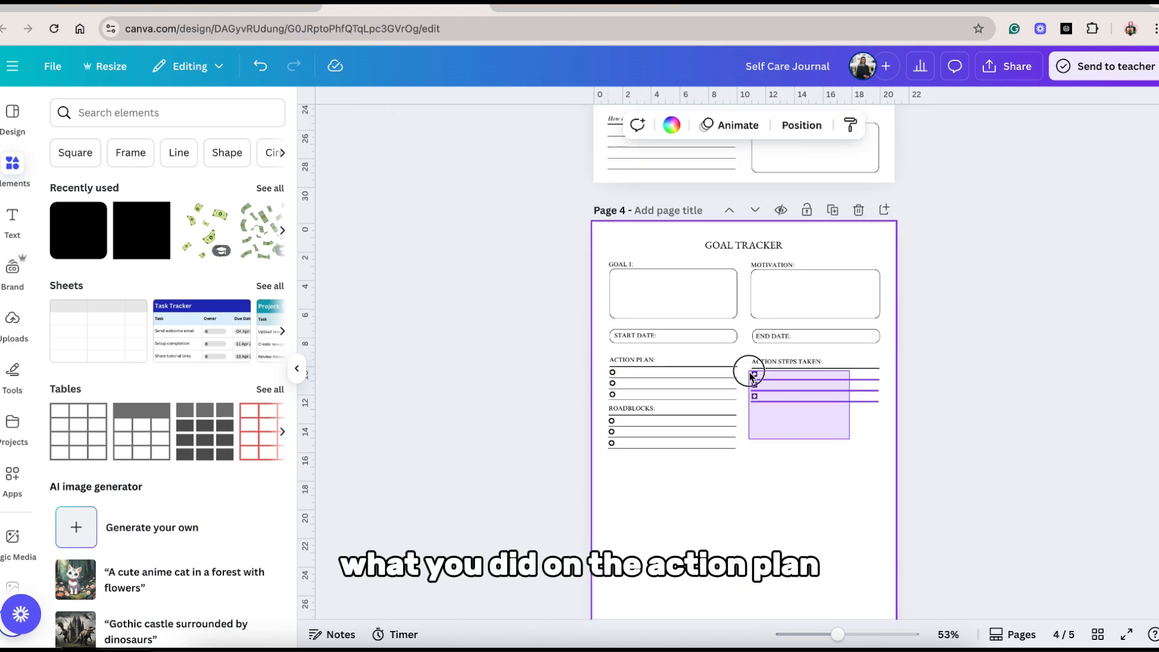
left_click_drag(776, 388, 771, 416)
left_click(860, 458)
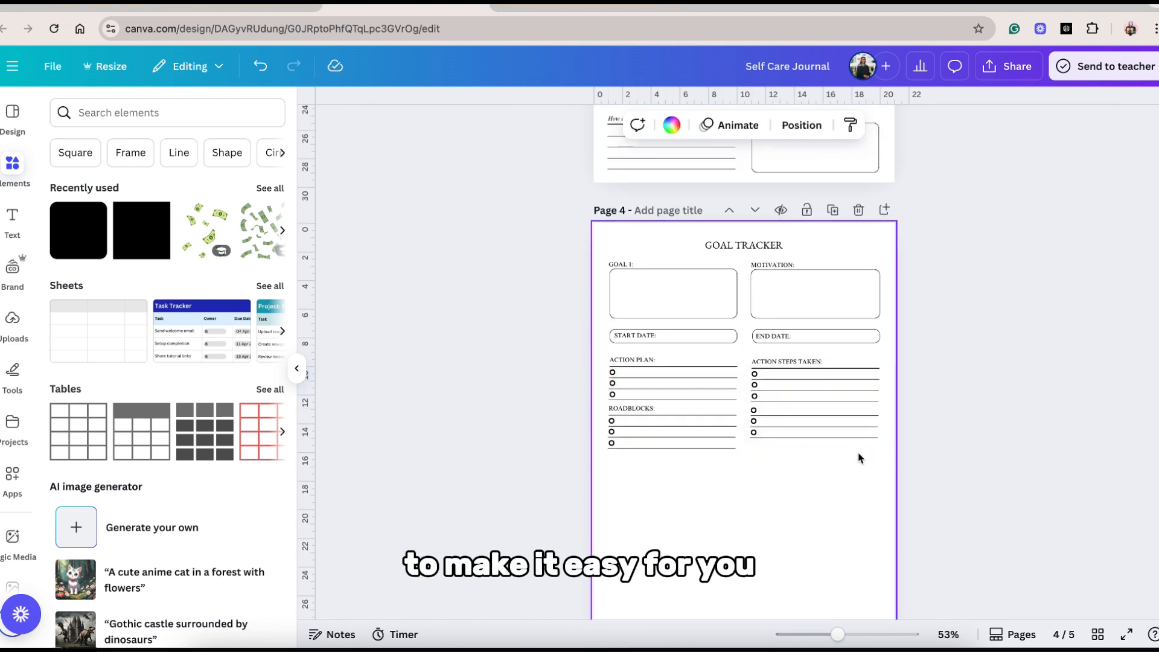
Duplicate the whole GOAL 1 block, including motivation, dates, plan and roadblocks, and place the copy in the blank lower half of page 4
scroll(860, 458, "down", 2)
left_click_drag(872, 478, 606, 180)
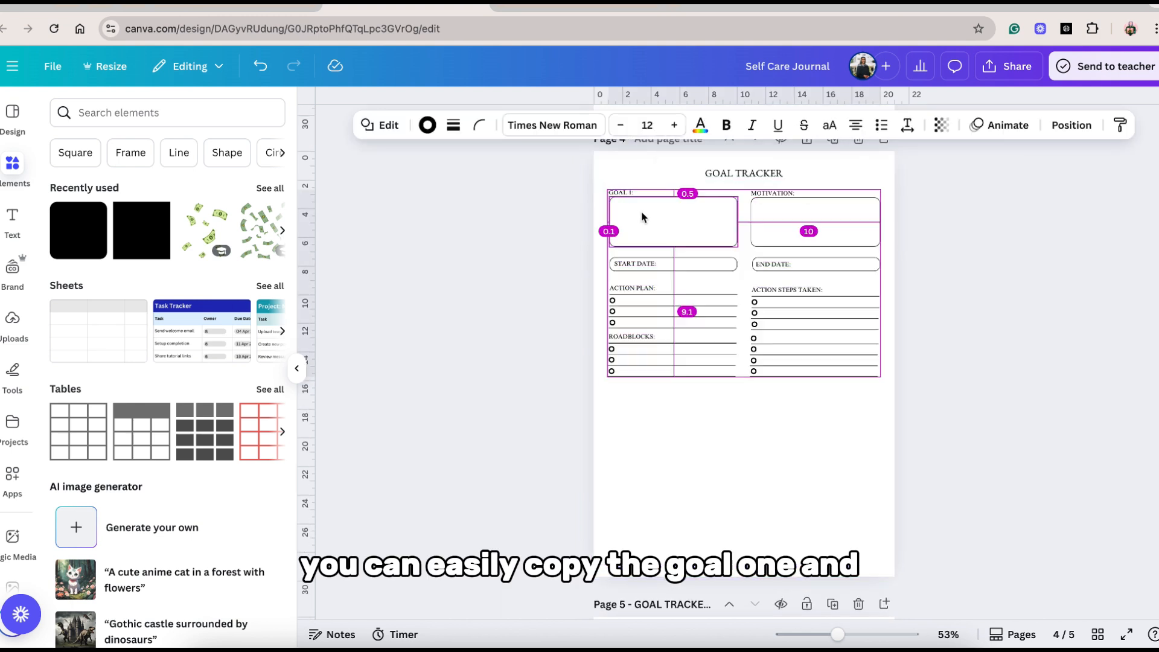
key("ctrl+c")
key("ctrl+v")
left_click_drag(642, 216, 640, 403)
left_click(933, 403)
Change the duplicated block's goal label to GOAL 2
left_click(634, 390)
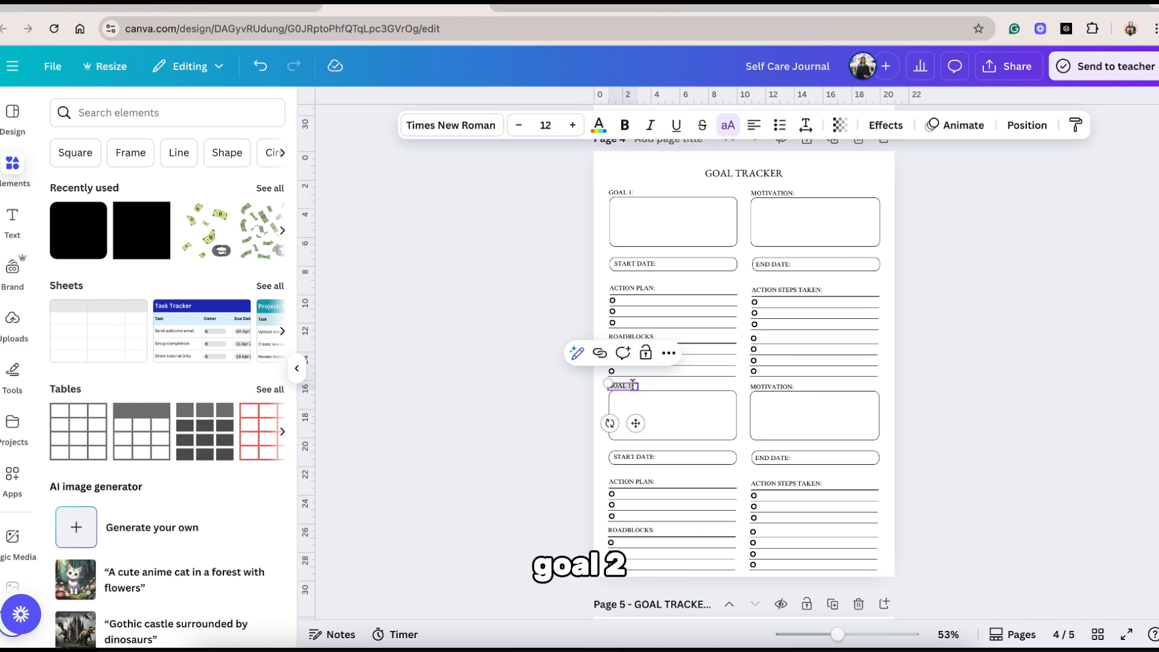
key("BackSpace")
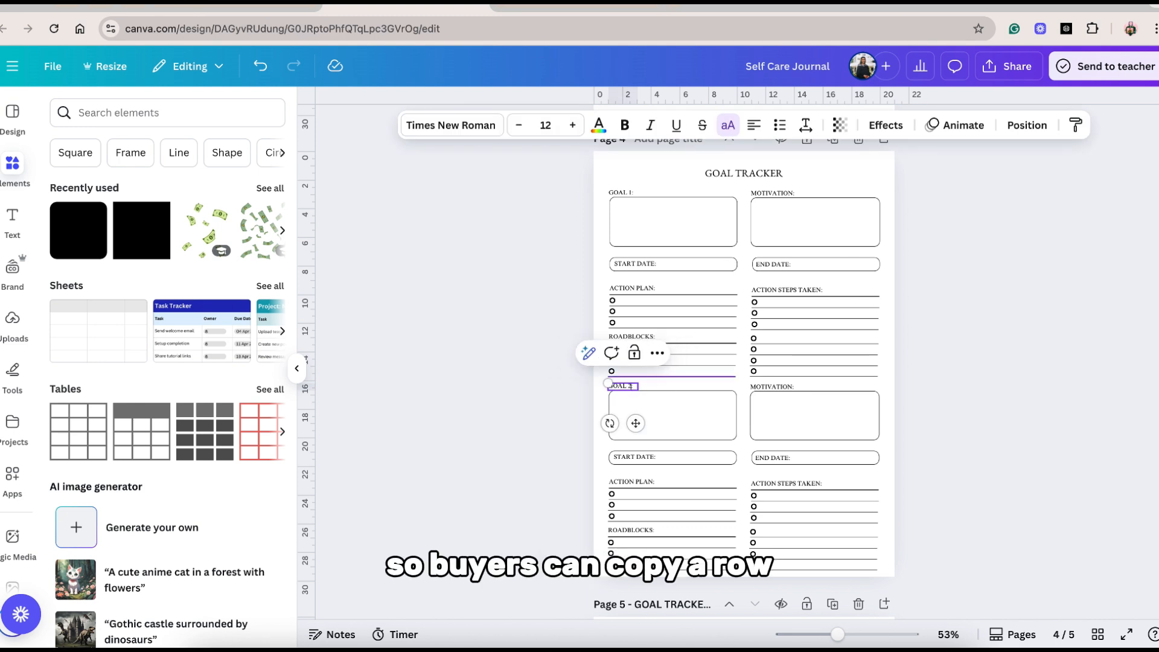
type("2")
left_click(928, 421)
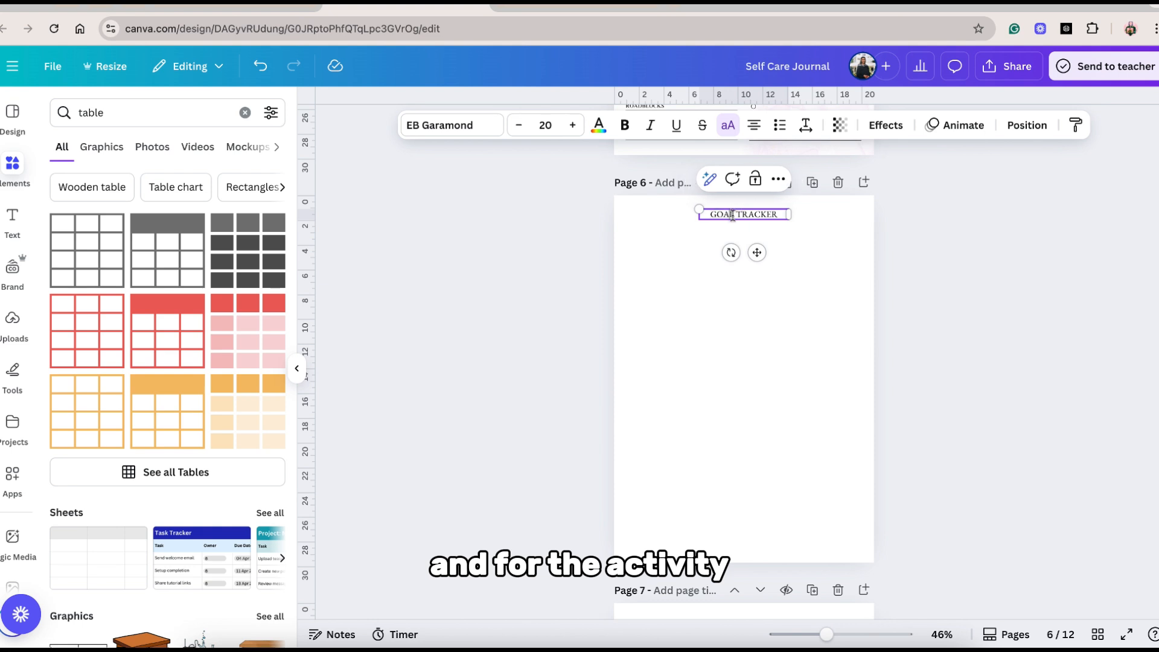
Change the heading on page 6 to "ACTIVITY TRACKER"
left_click(709, 214)
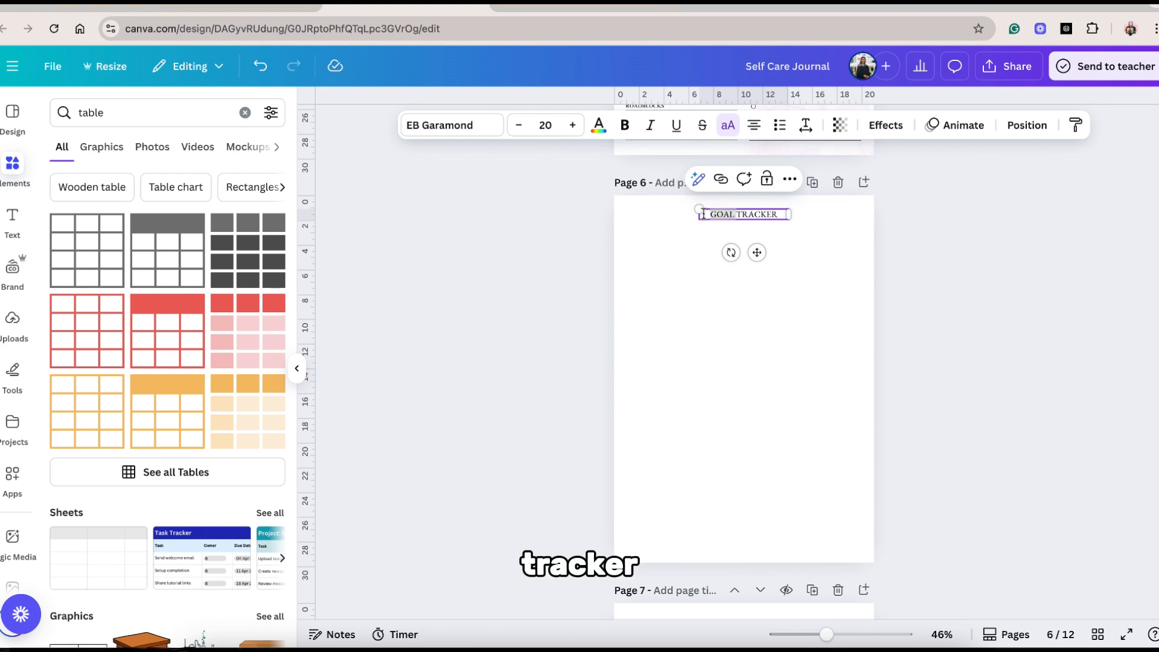
type("ACTIVITY")
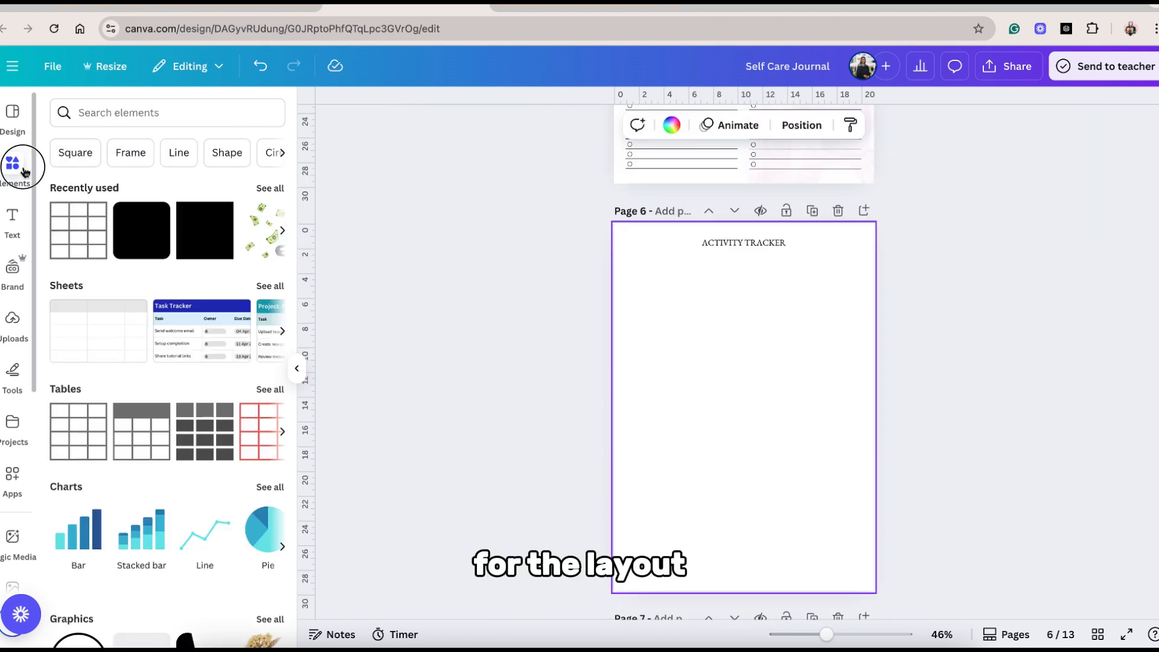
Insert a plain grid table below the ACTIVITY TRACKER heading, enlarge it to fill the page and adjust its column widths
left_click(75, 114)
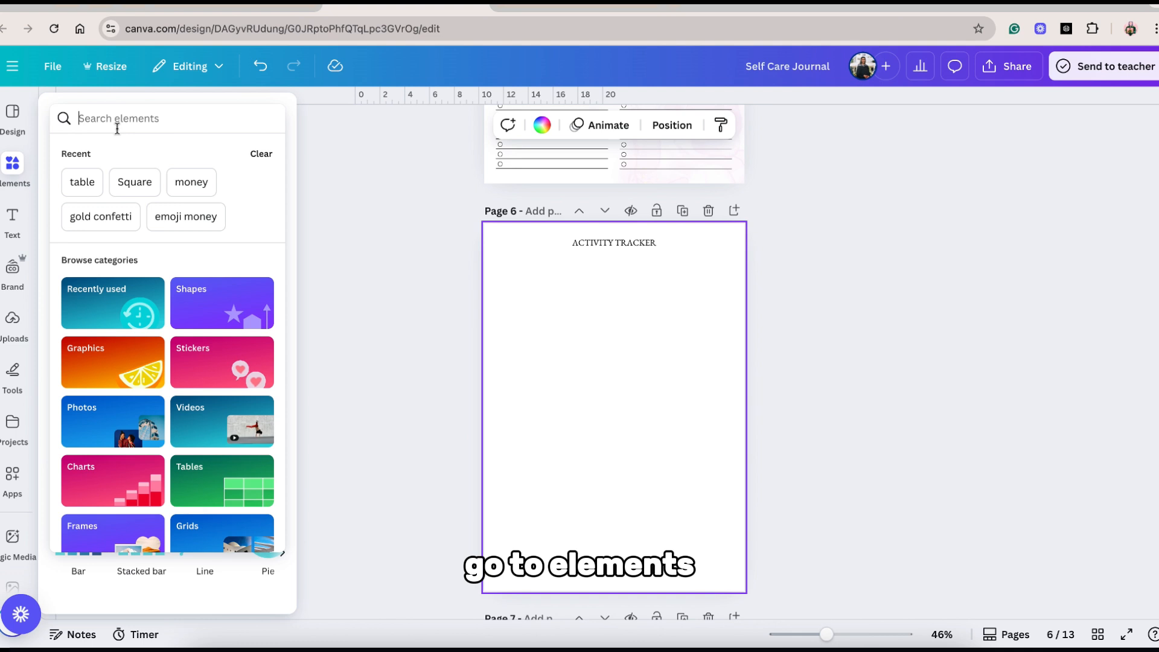
type("tables")
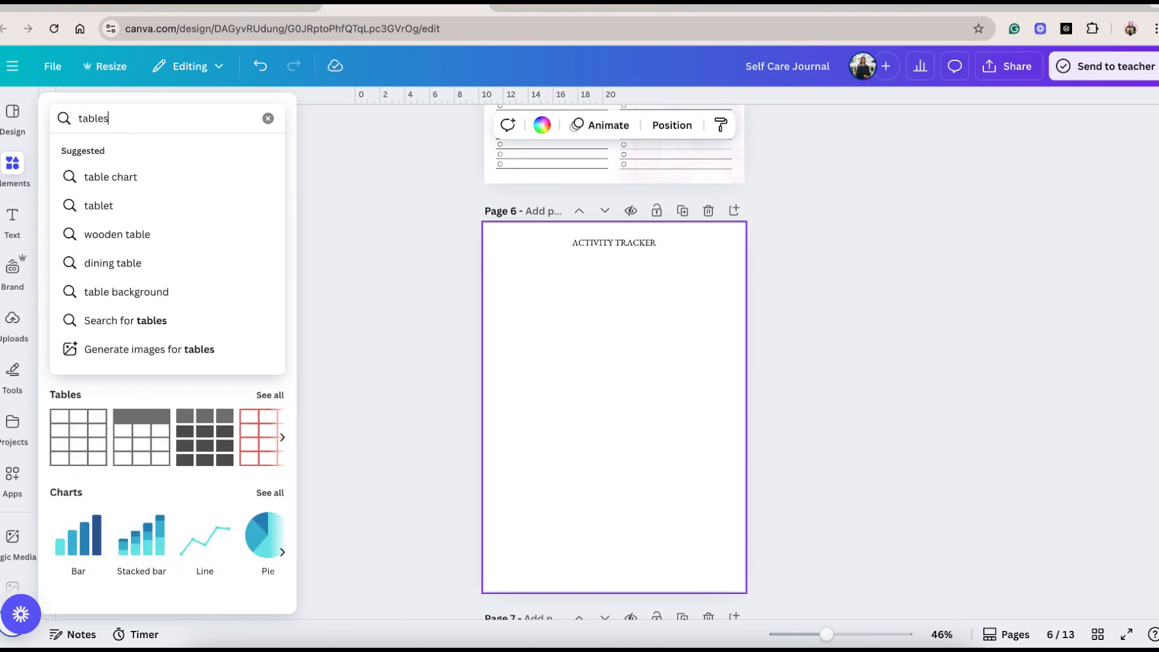
key("Return")
left_click(96, 253)
left_click(683, 433)
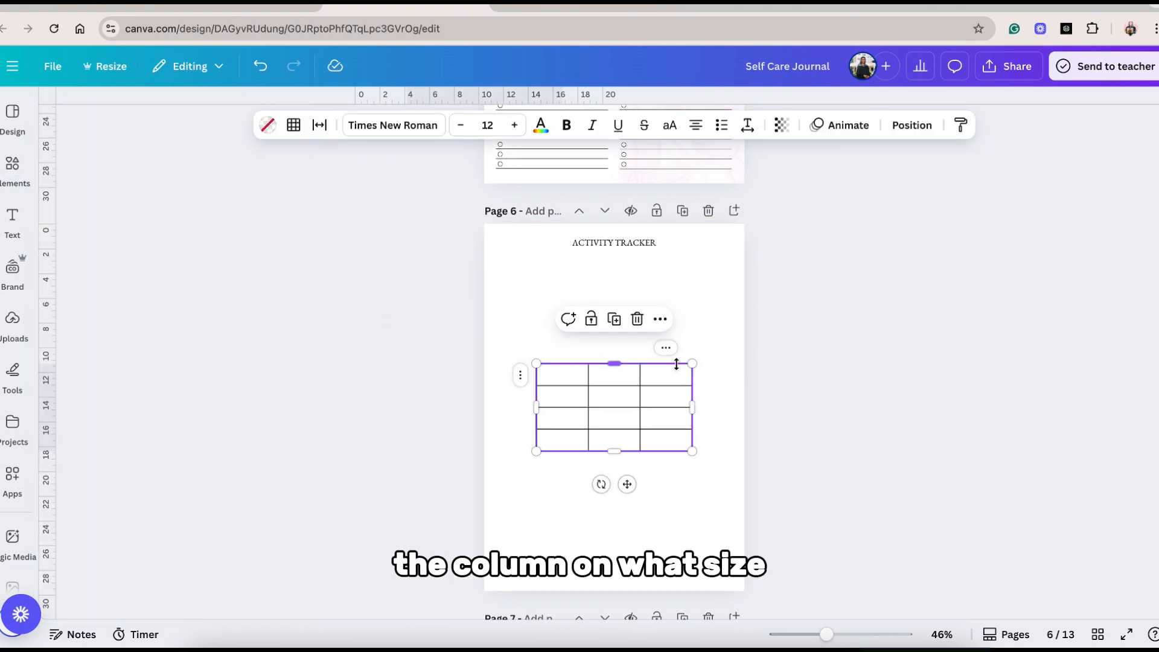
mouse_move(696, 353)
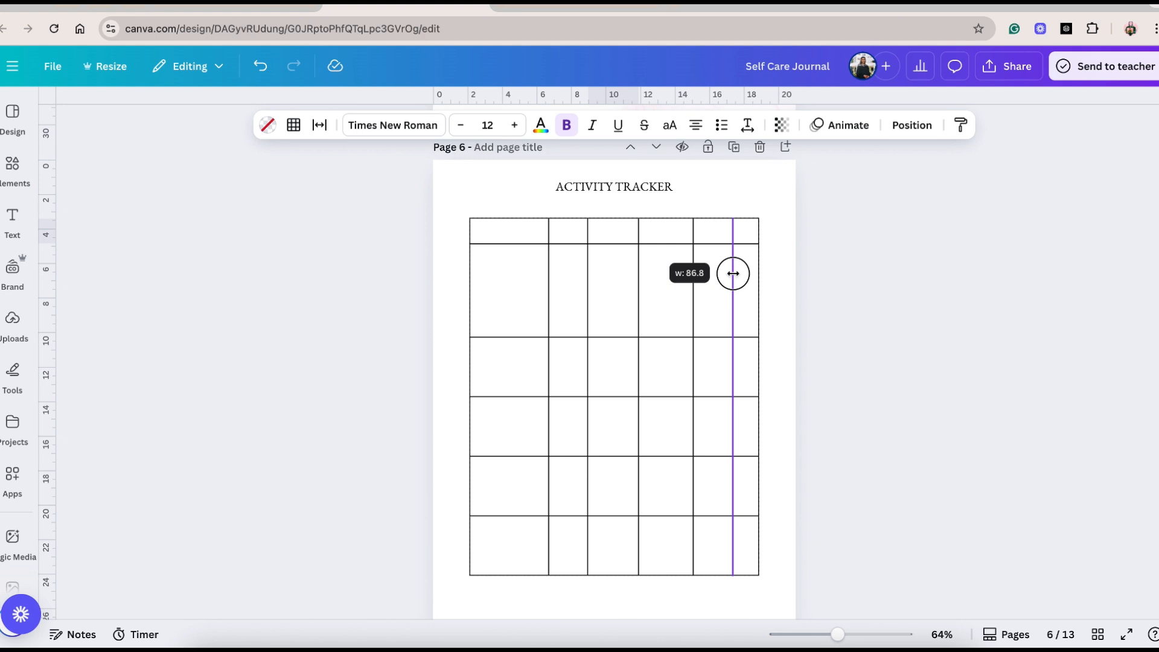
left_click_drag(732, 271, 762, 275)
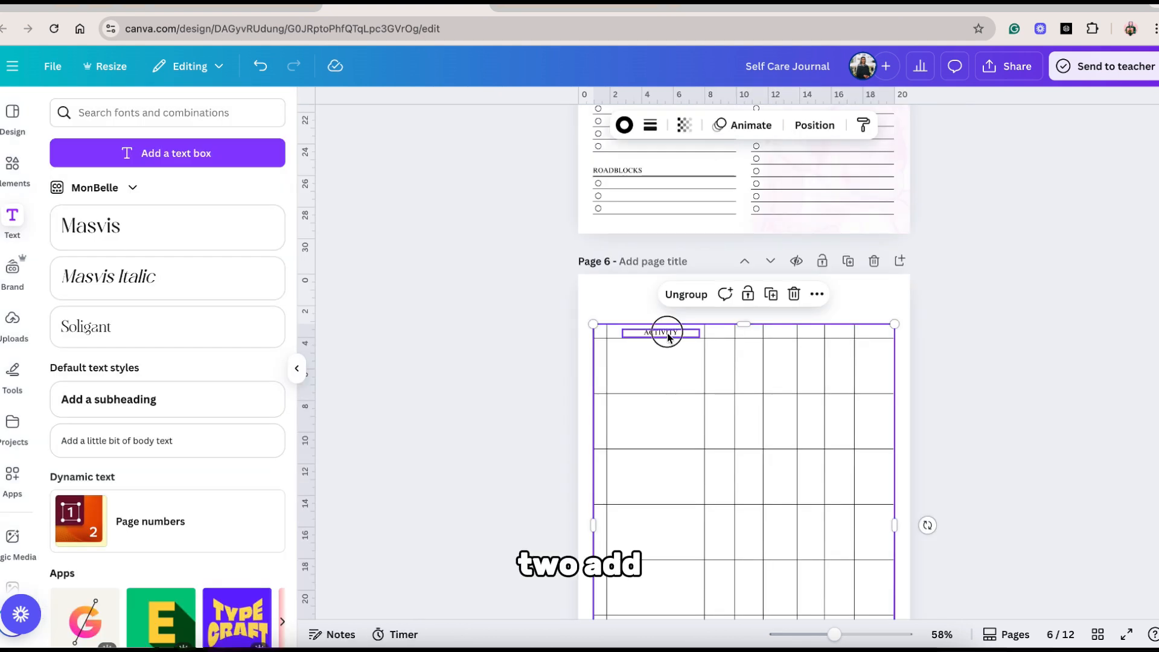
Label the table columns ACTIVITY, WEIGHT, TIME, DISTANCE, STEPS, SETS and COMMENTS, and the rows with vertical weekday names from MONDAY to SUNDAY
left_click(668, 338)
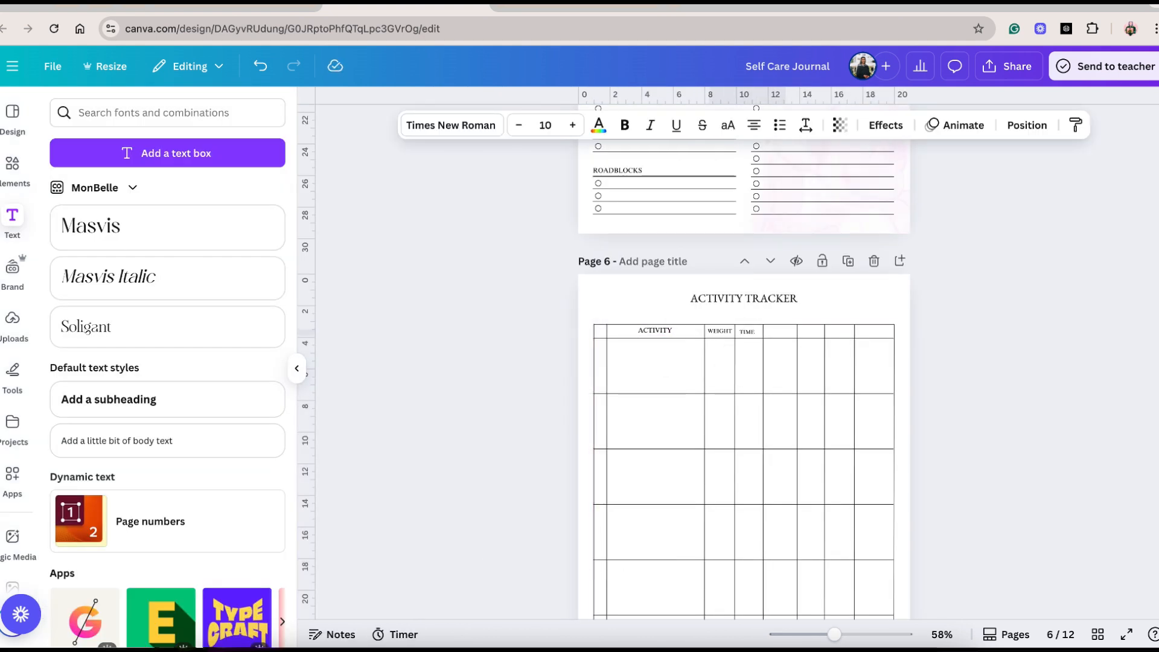
left_click(752, 331)
left_click_drag(758, 364, 788, 365)
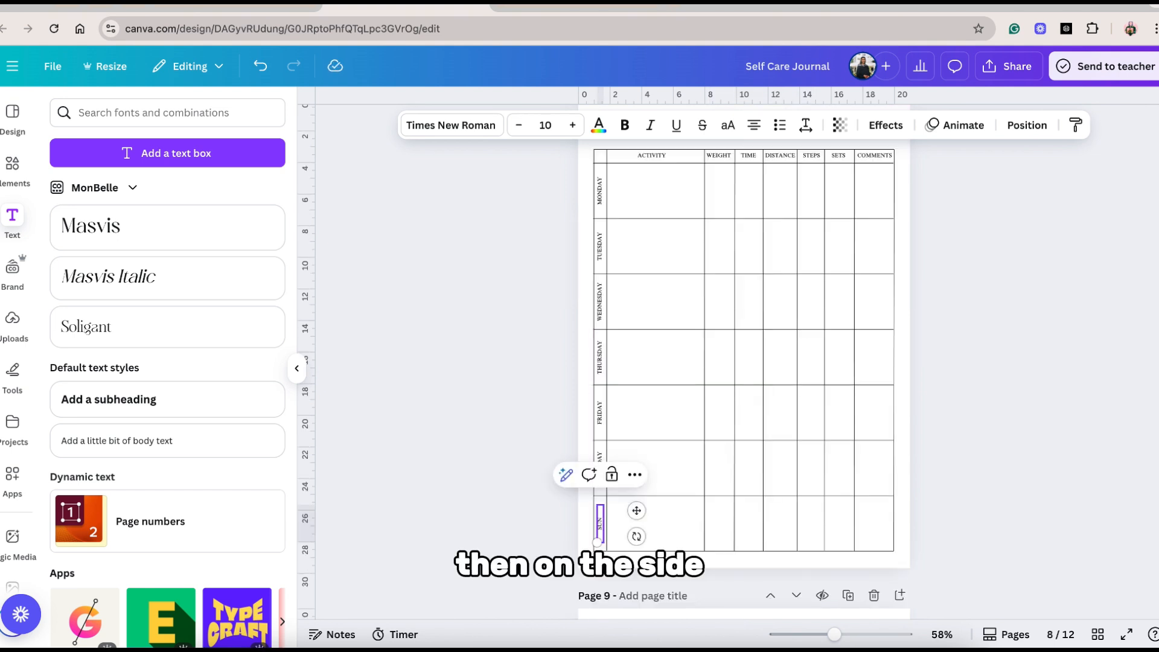
scroll(630, 532, "down", 3)
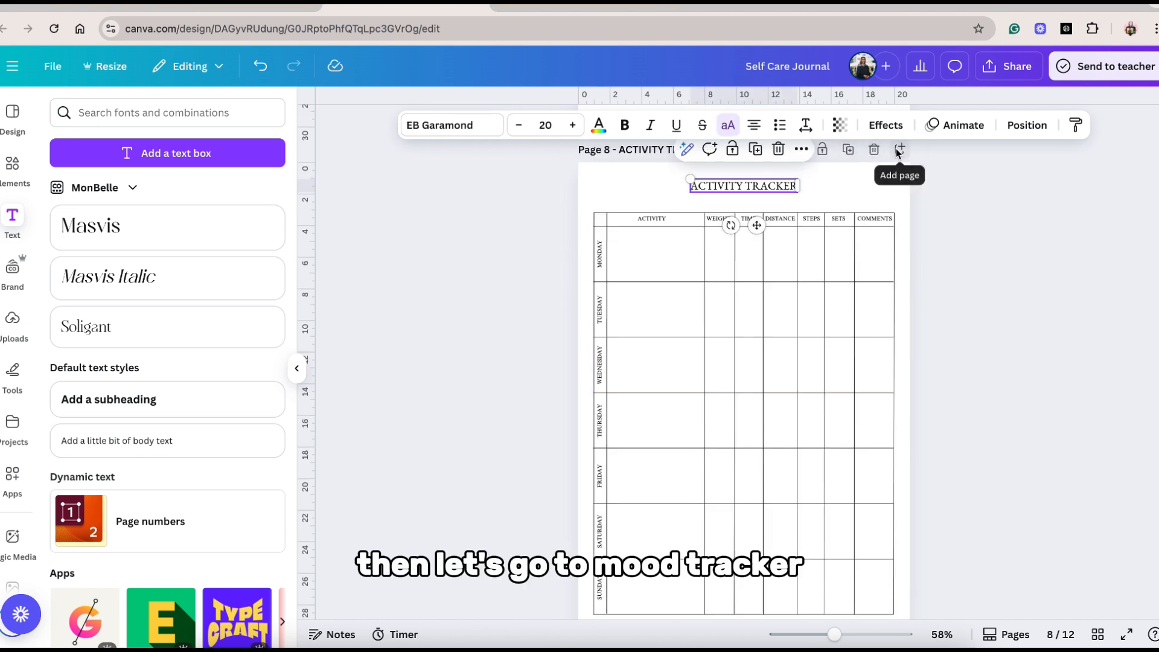
Add a blank page after page 8 and paste a copy of the ACTIVITY TRACKER heading on it
left_click(899, 149)
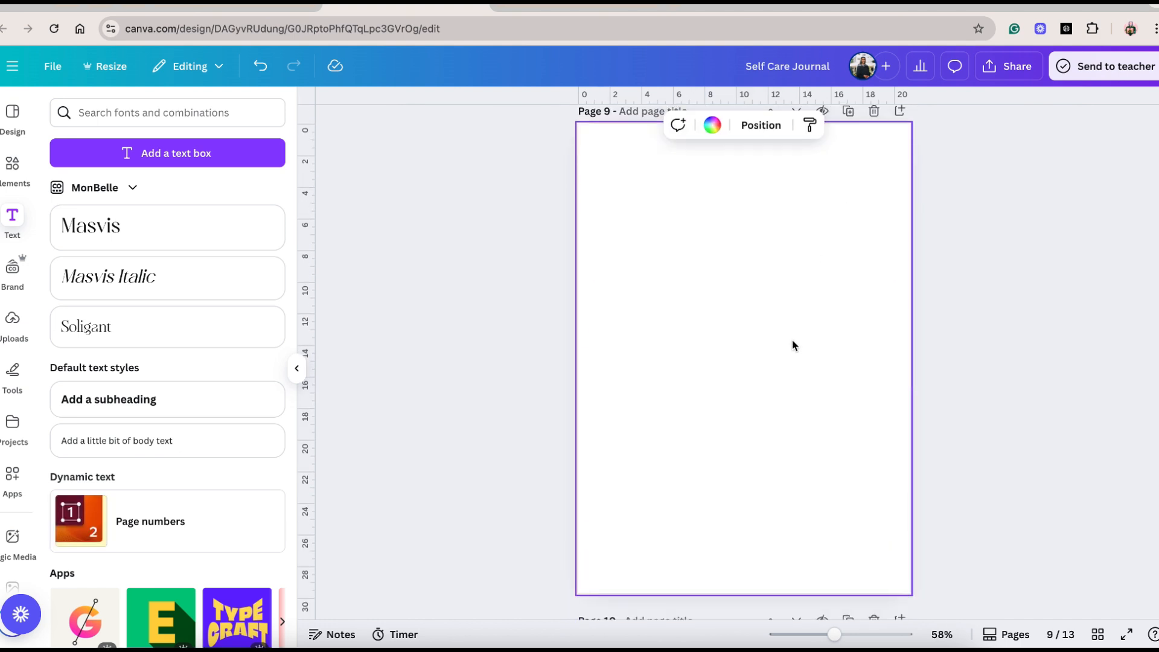
key("ctrl+v")
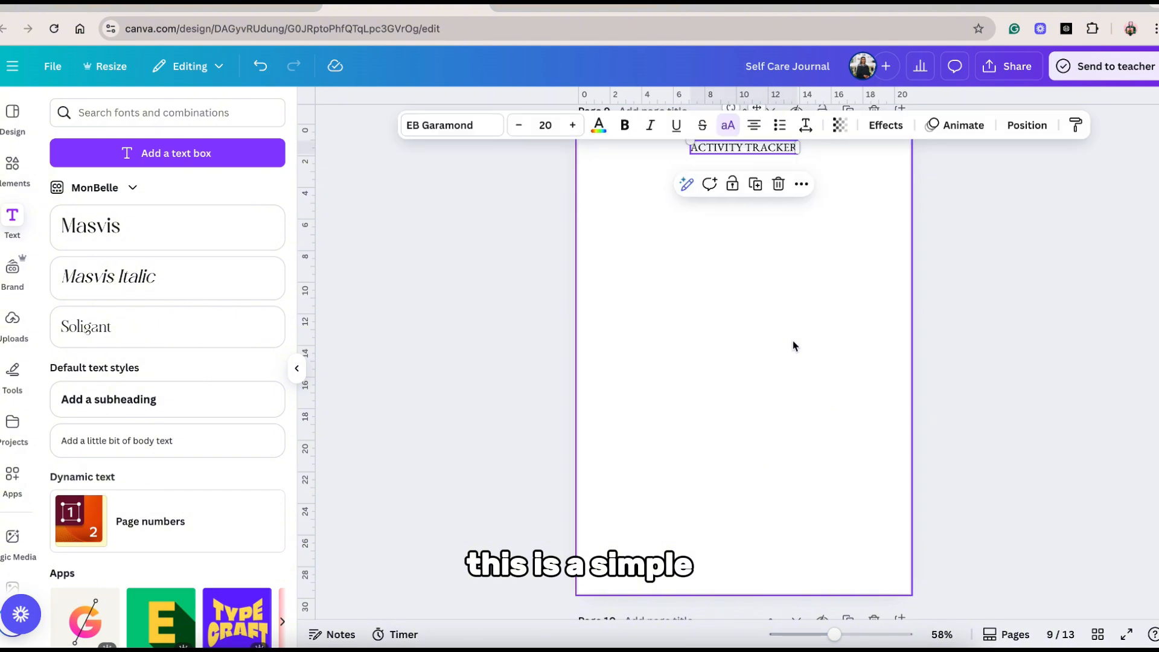
left_click(857, 340)
Add a column of 15 small outlined squares to page 9, labelled with moods from HAPPY to ANGRY and three blank lines
mouse_move(12, 169)
left_click(116, 126)
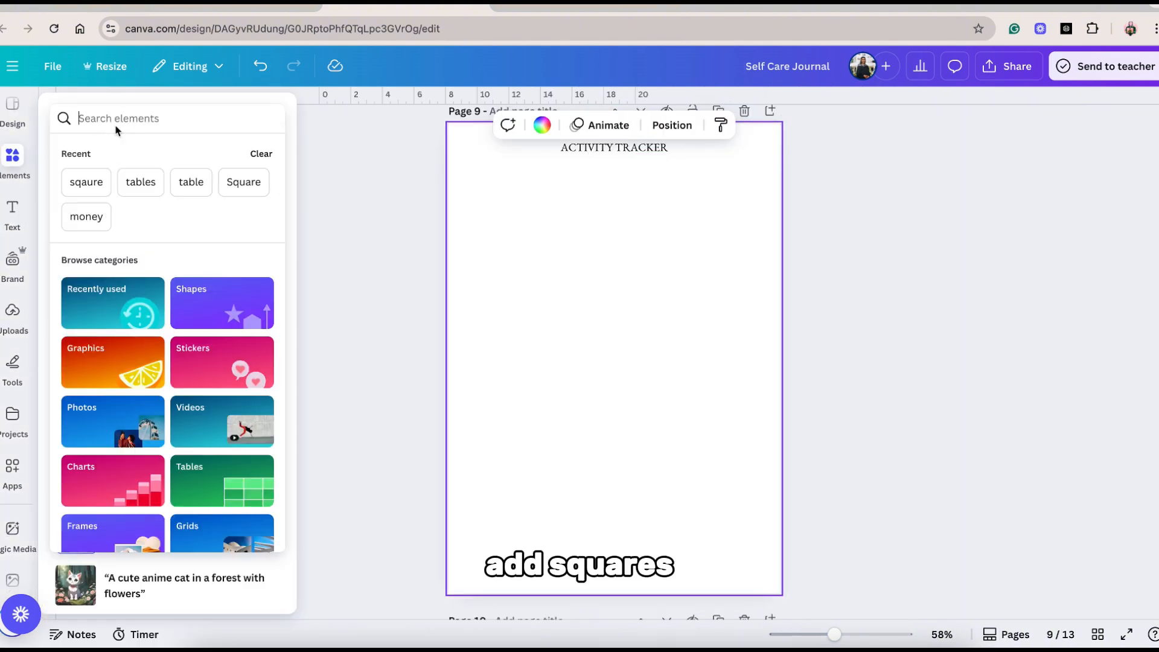
type("squ")
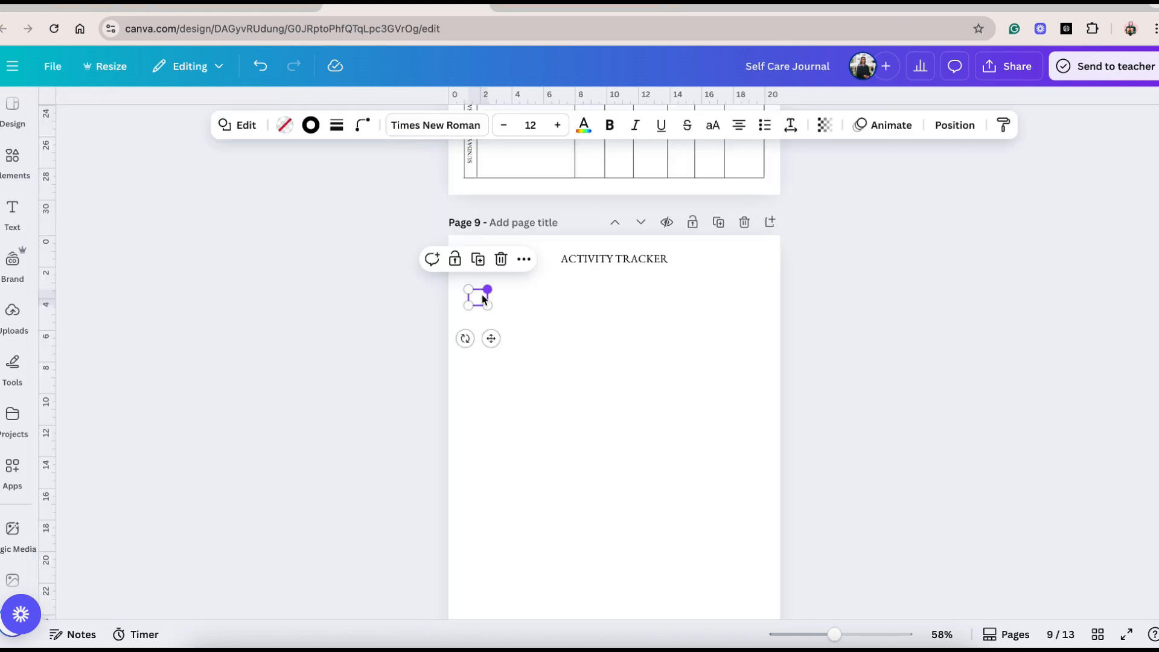
left_click_drag(483, 299, 489, 365)
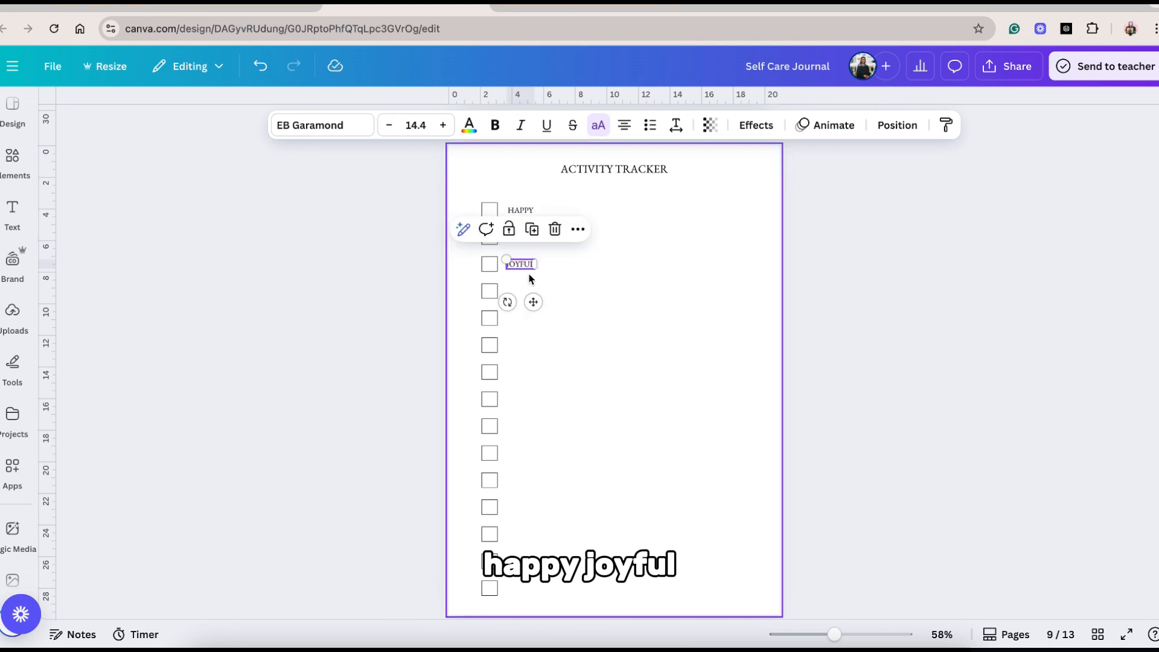
left_click_drag(518, 264, 516, 287)
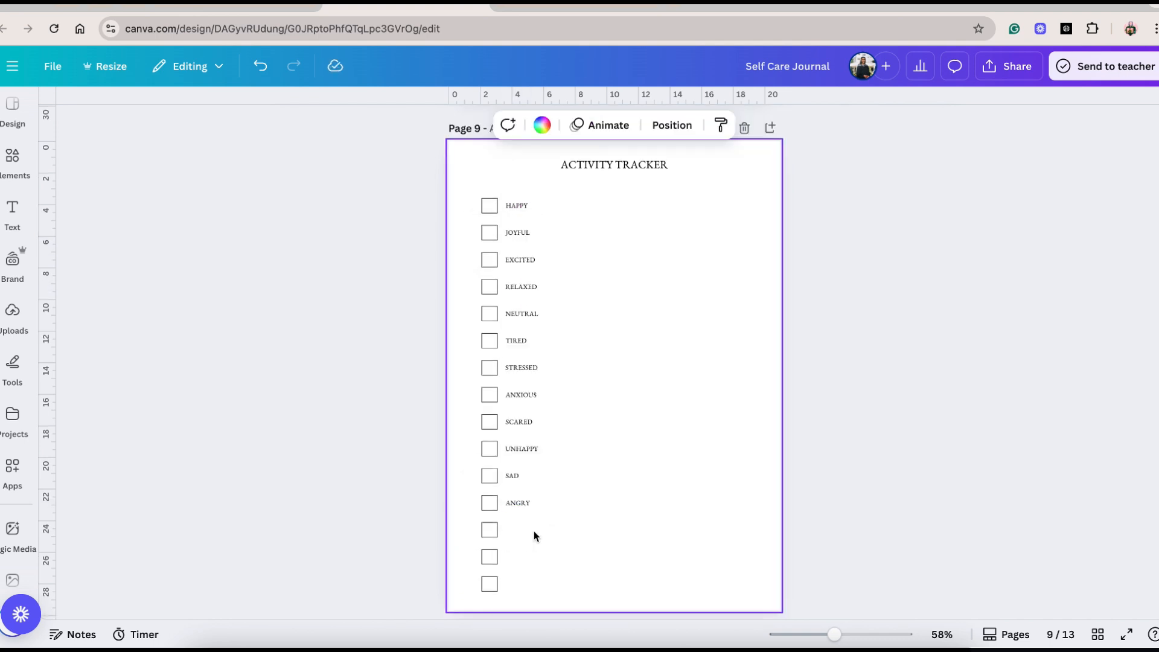
left_click_drag(546, 600, 530, 542)
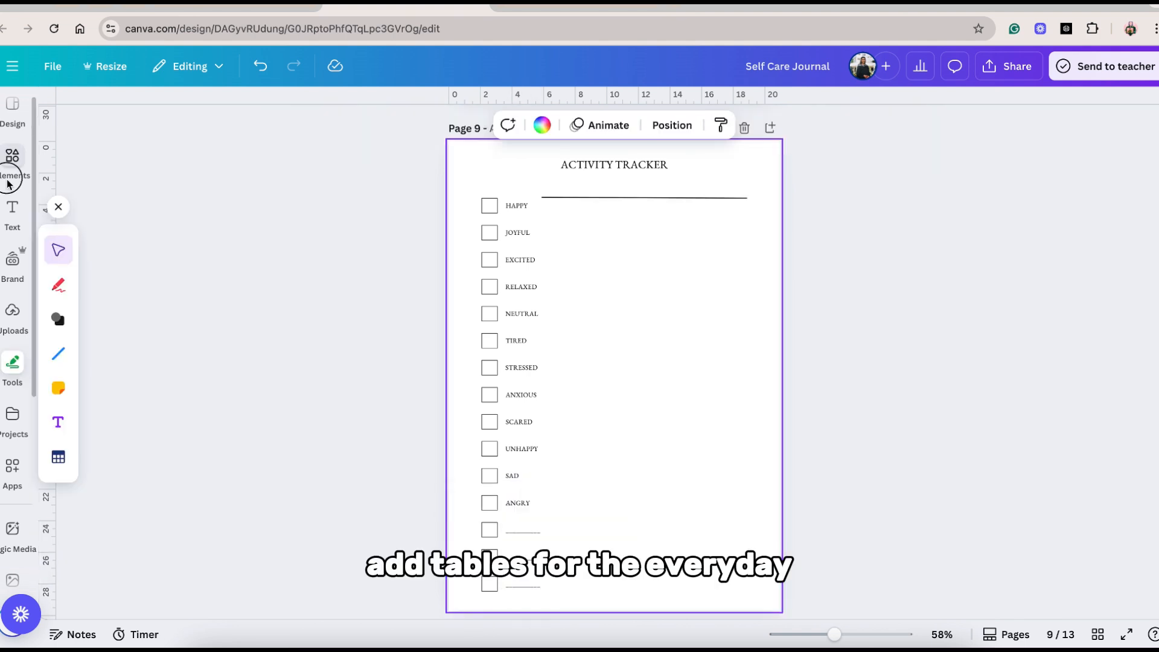
Insert a table beside the mood list and expand it into a fine grid headed by the twelve month initials
left_click(8, 175)
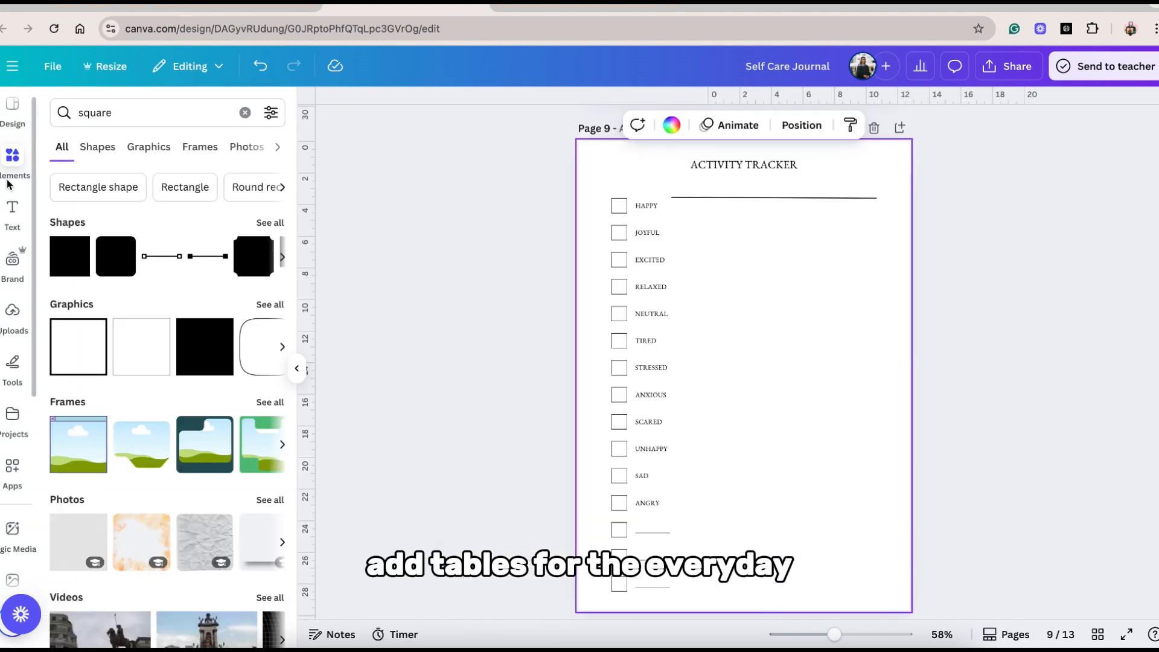
left_click(99, 251)
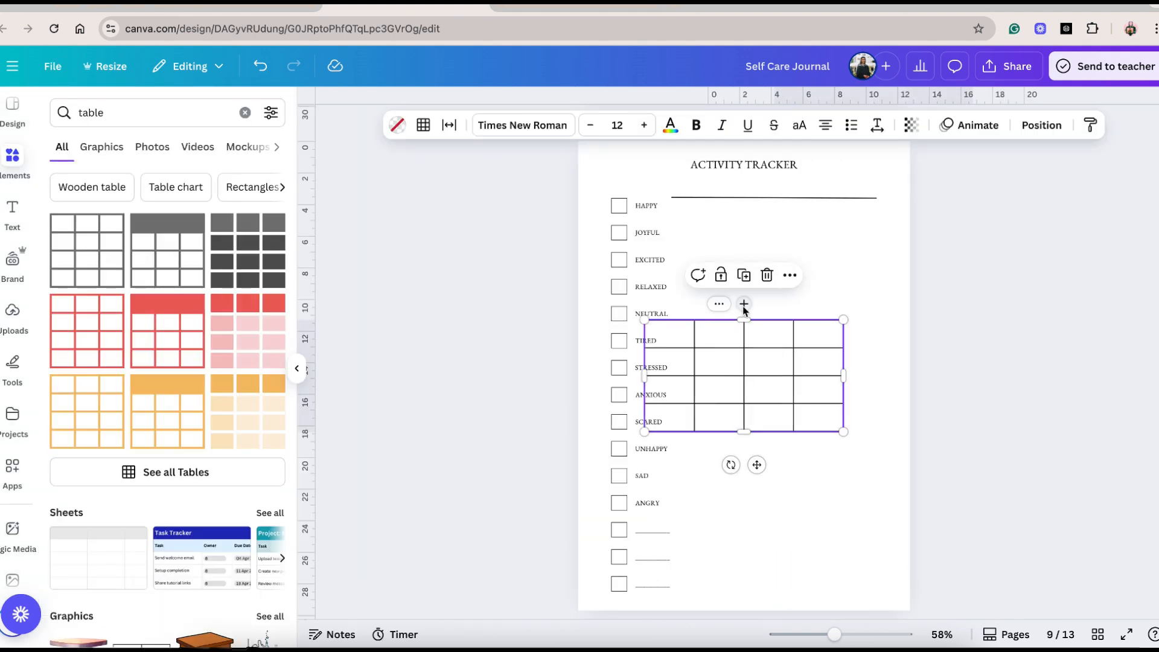
left_click(745, 307)
left_click(745, 308)
left_click(653, 389)
right_click(623, 380)
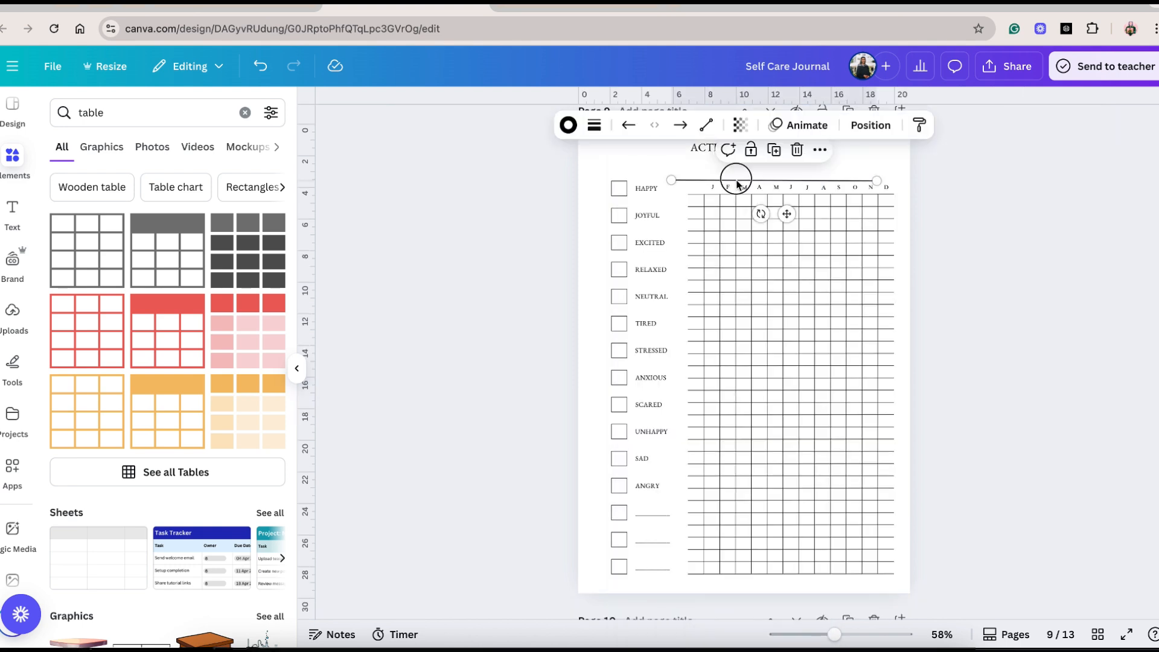
Align the horizontal line with the top edge of the grid and number the rows as days down its first column
scroll(724, 362, "up", 2)
key("super+v")
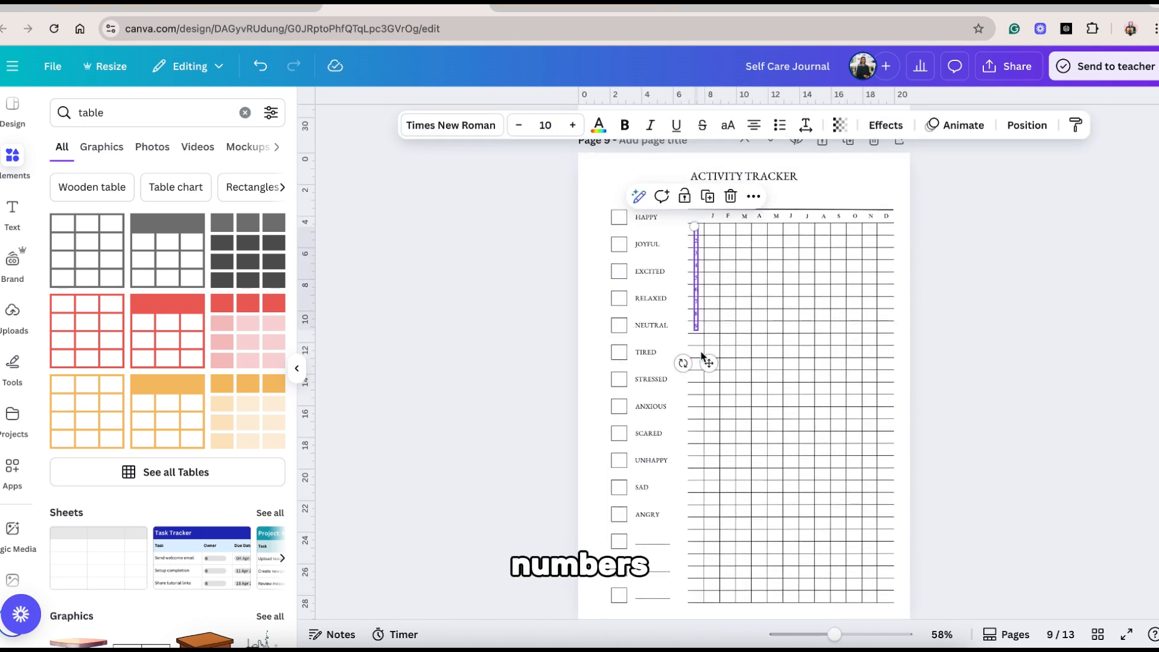
left_click_drag(704, 360, 710, 477)
left_click(720, 396)
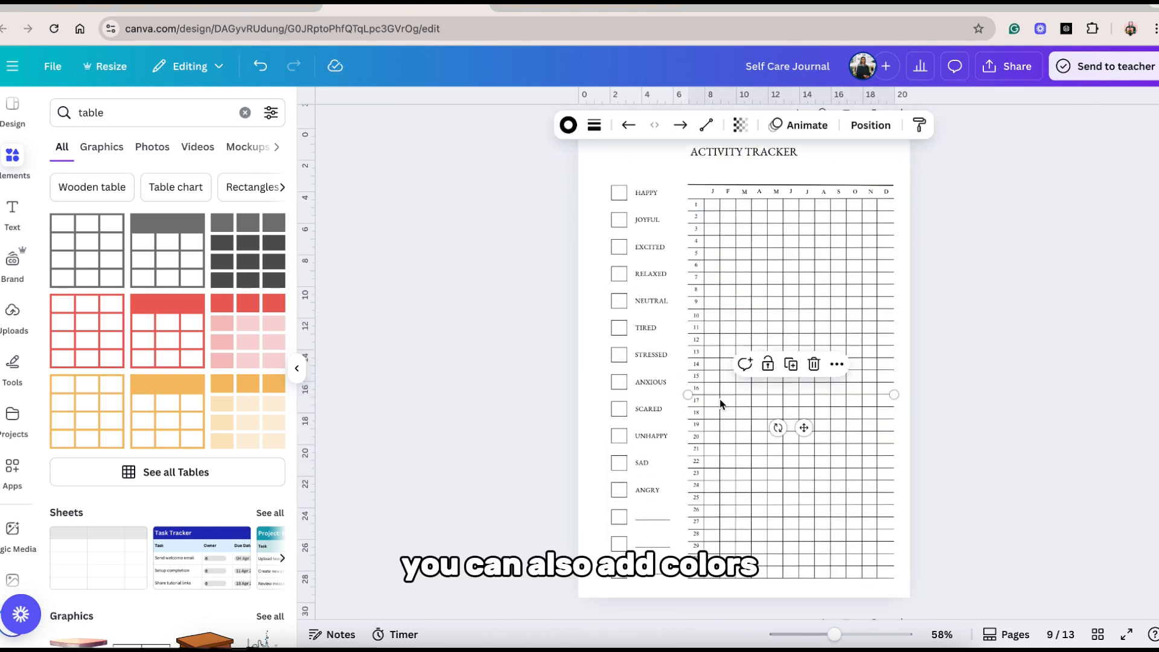
Add a blank page 10 and give it a pasted heading reading HABIT CHALLENGER
left_click(917, 427)
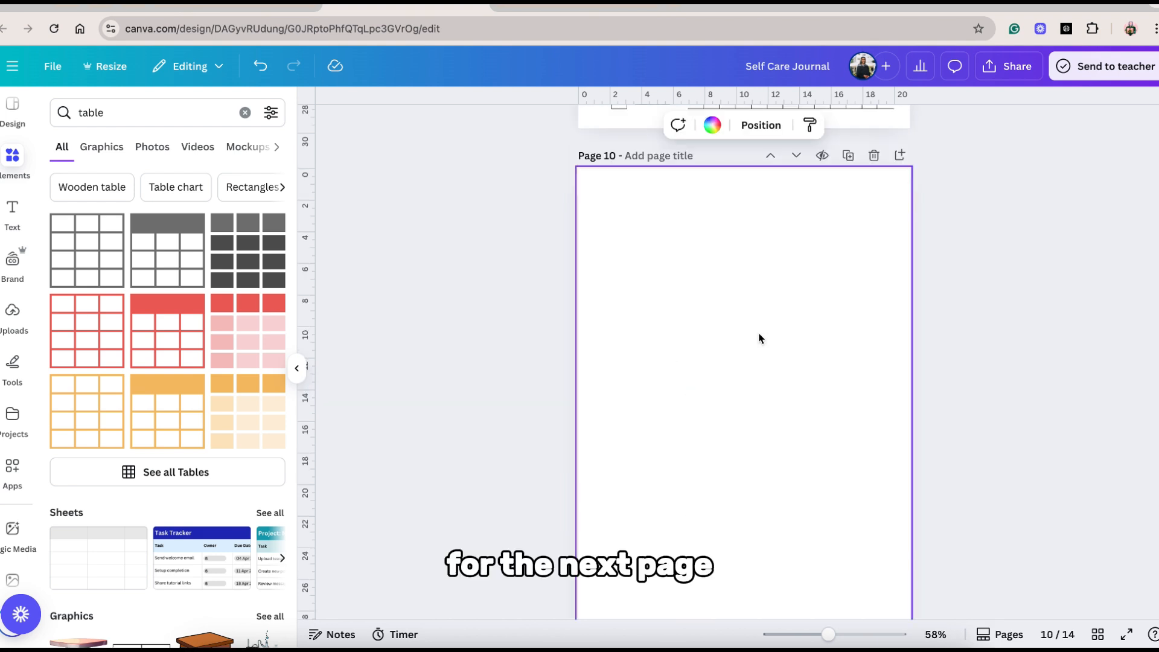
key("super+v")
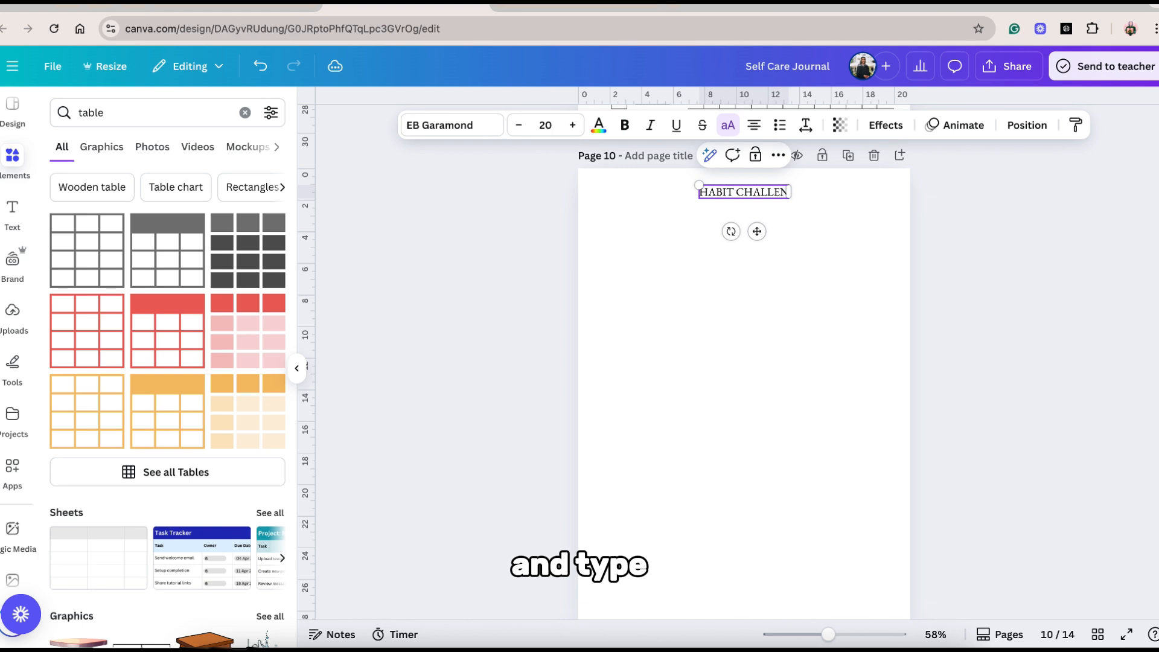
type("ger")
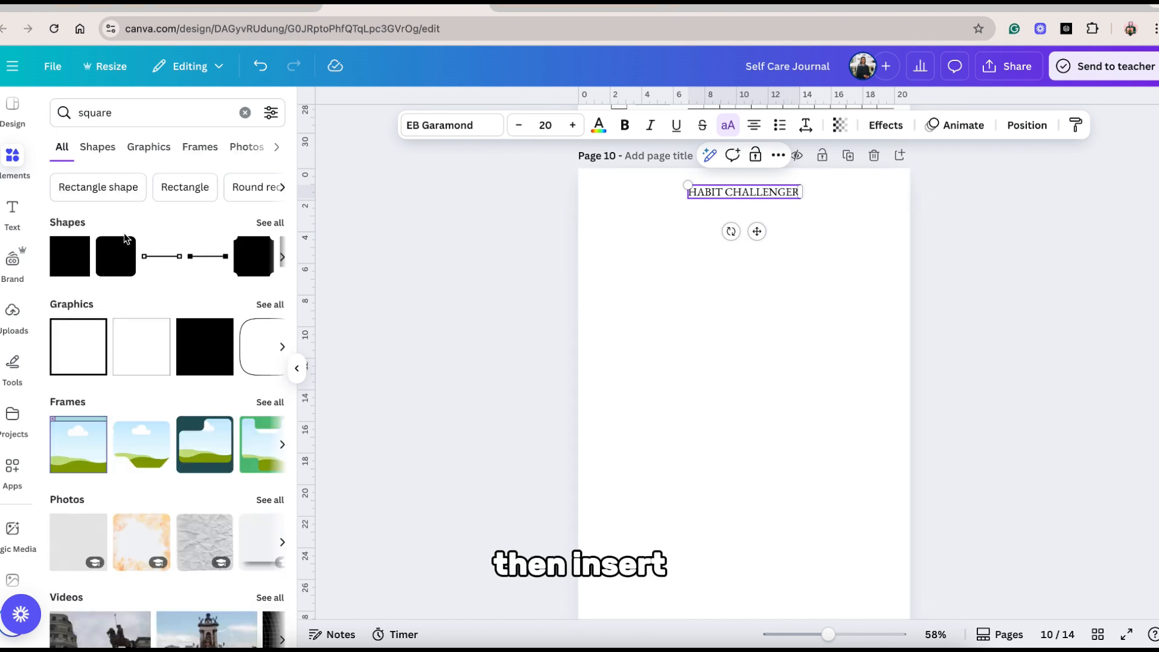
Insert an unfilled, outlined rounded rectangle below the HABIT CHALLENGER heading and fill it with evenly spaced writing lines
left_click(124, 248)
left_click(116, 256)
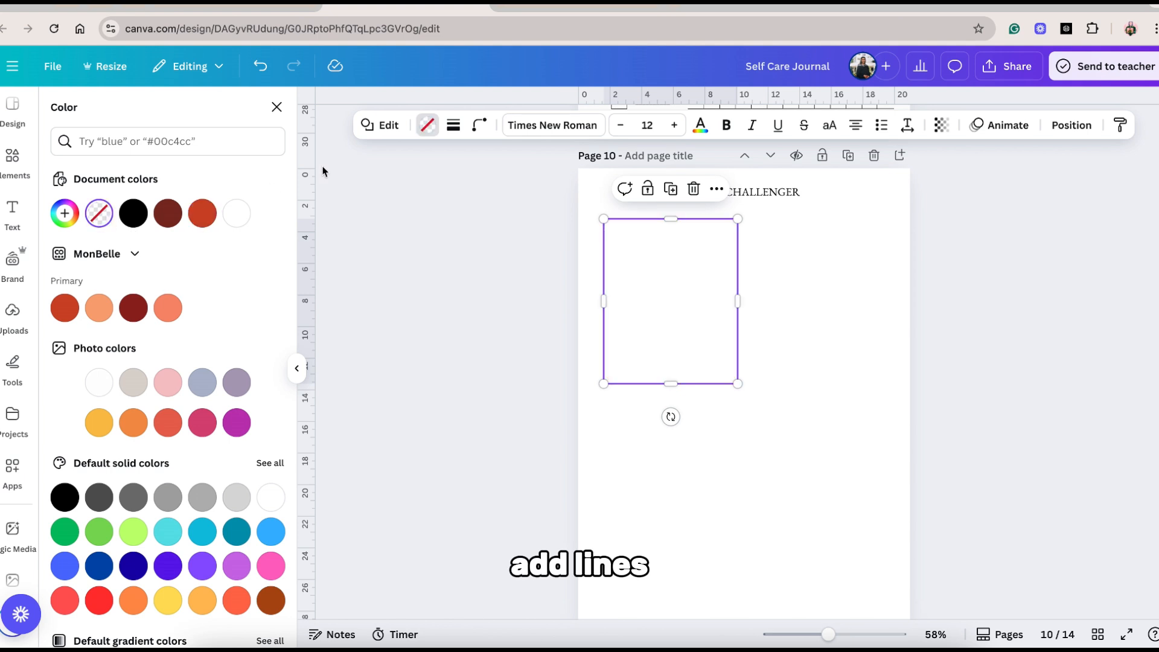
left_click(454, 122)
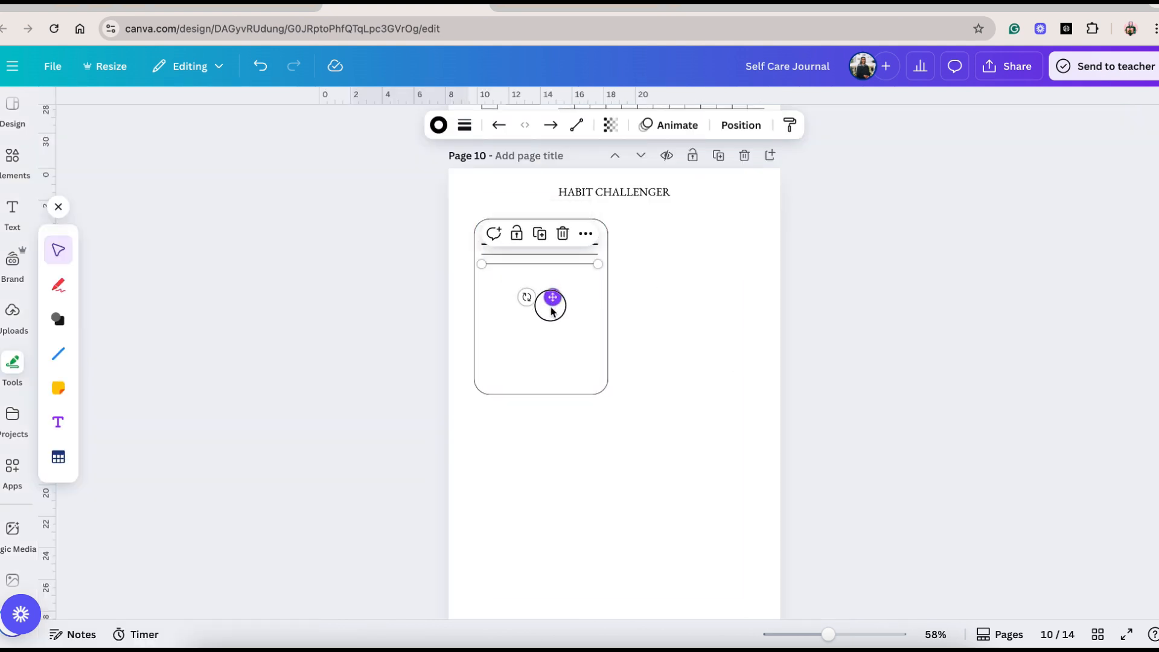
left_click_drag(548, 306, 575, 329)
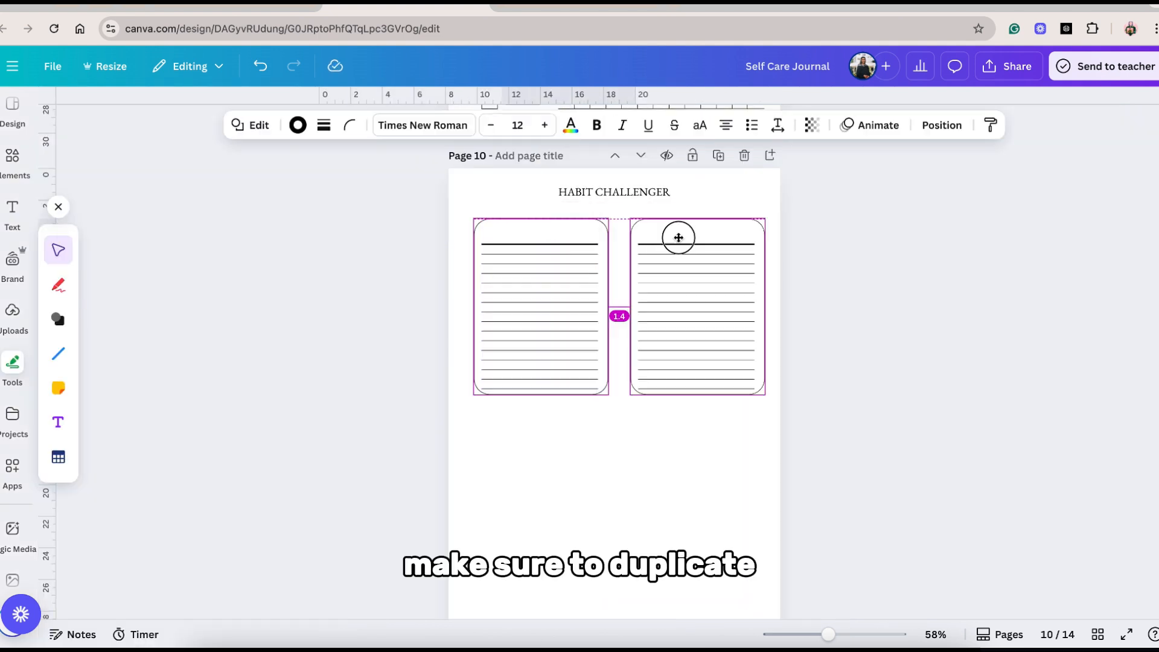
Duplicate the lined box into a resized two-by-two layout and title the boxes START DOING, DO MORE, DO LESS and STOP DOING
left_click_drag(678, 236, 680, 235)
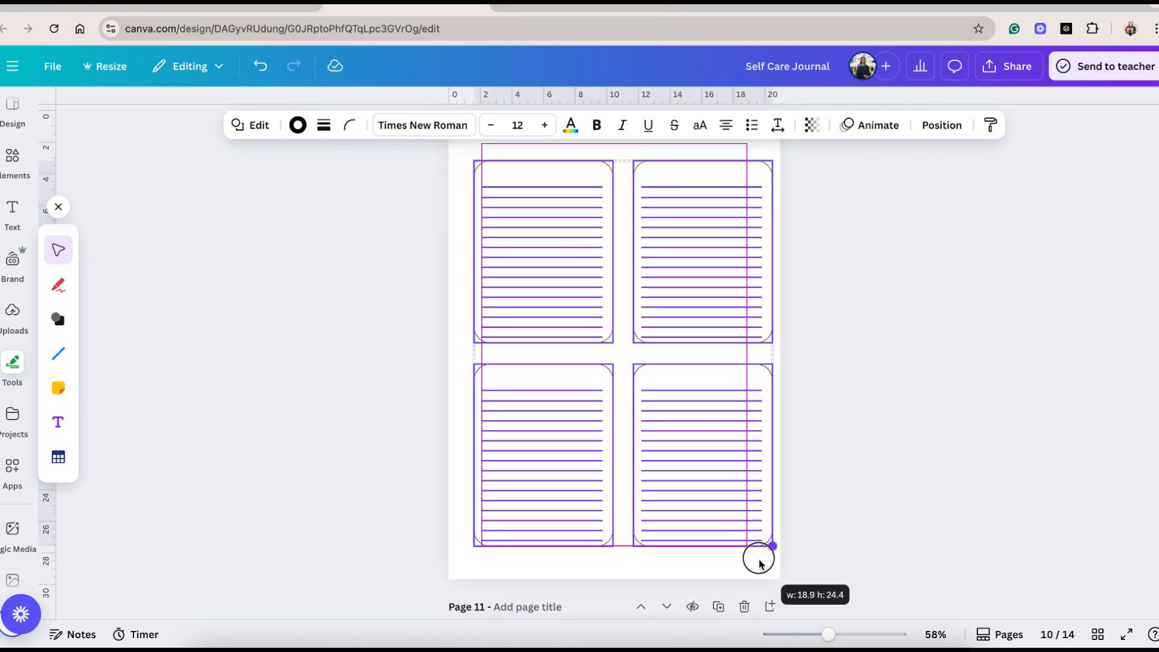
left_click_drag(758, 551, 751, 532)
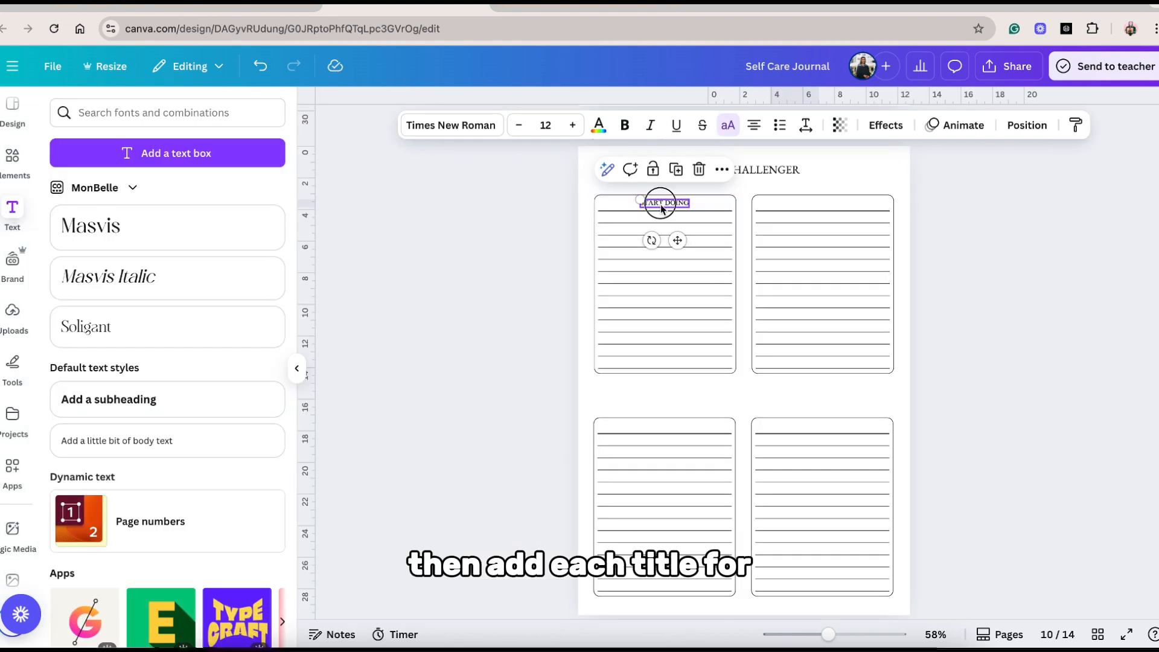
left_click_drag(661, 208, 820, 200)
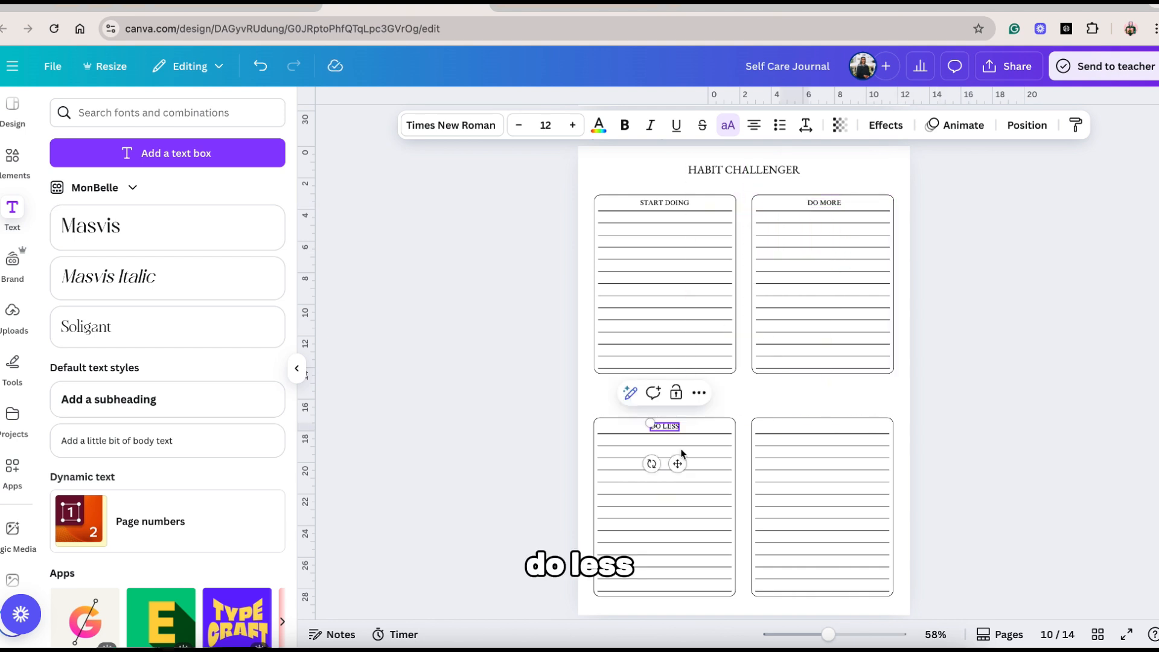
left_click_drag(676, 460, 833, 462)
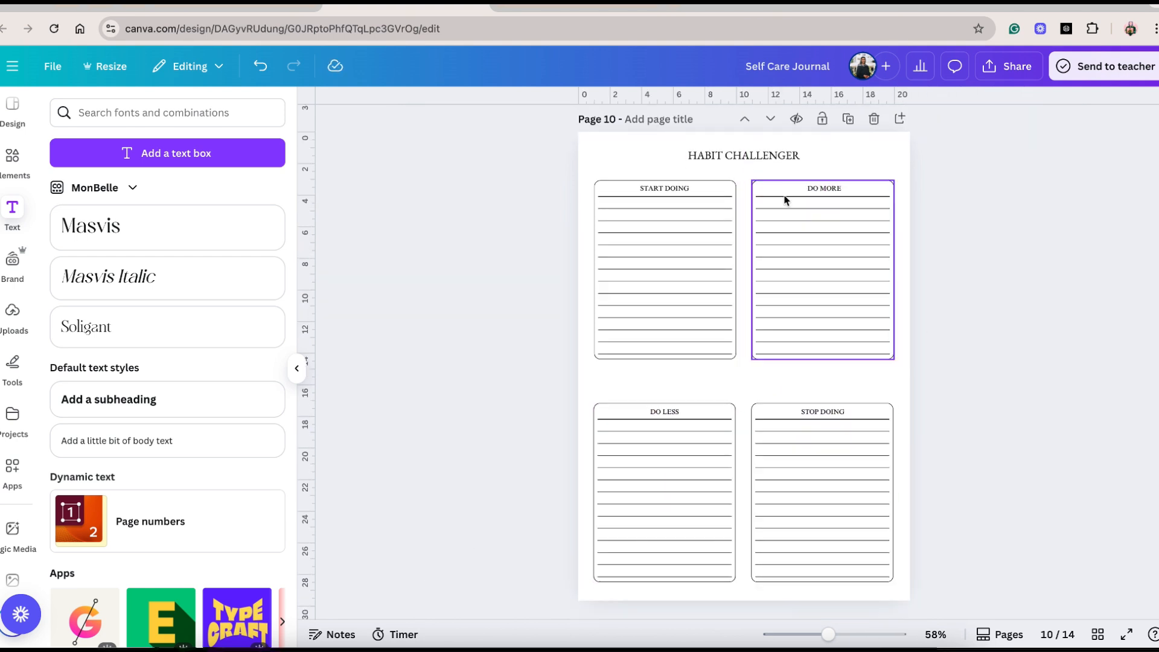